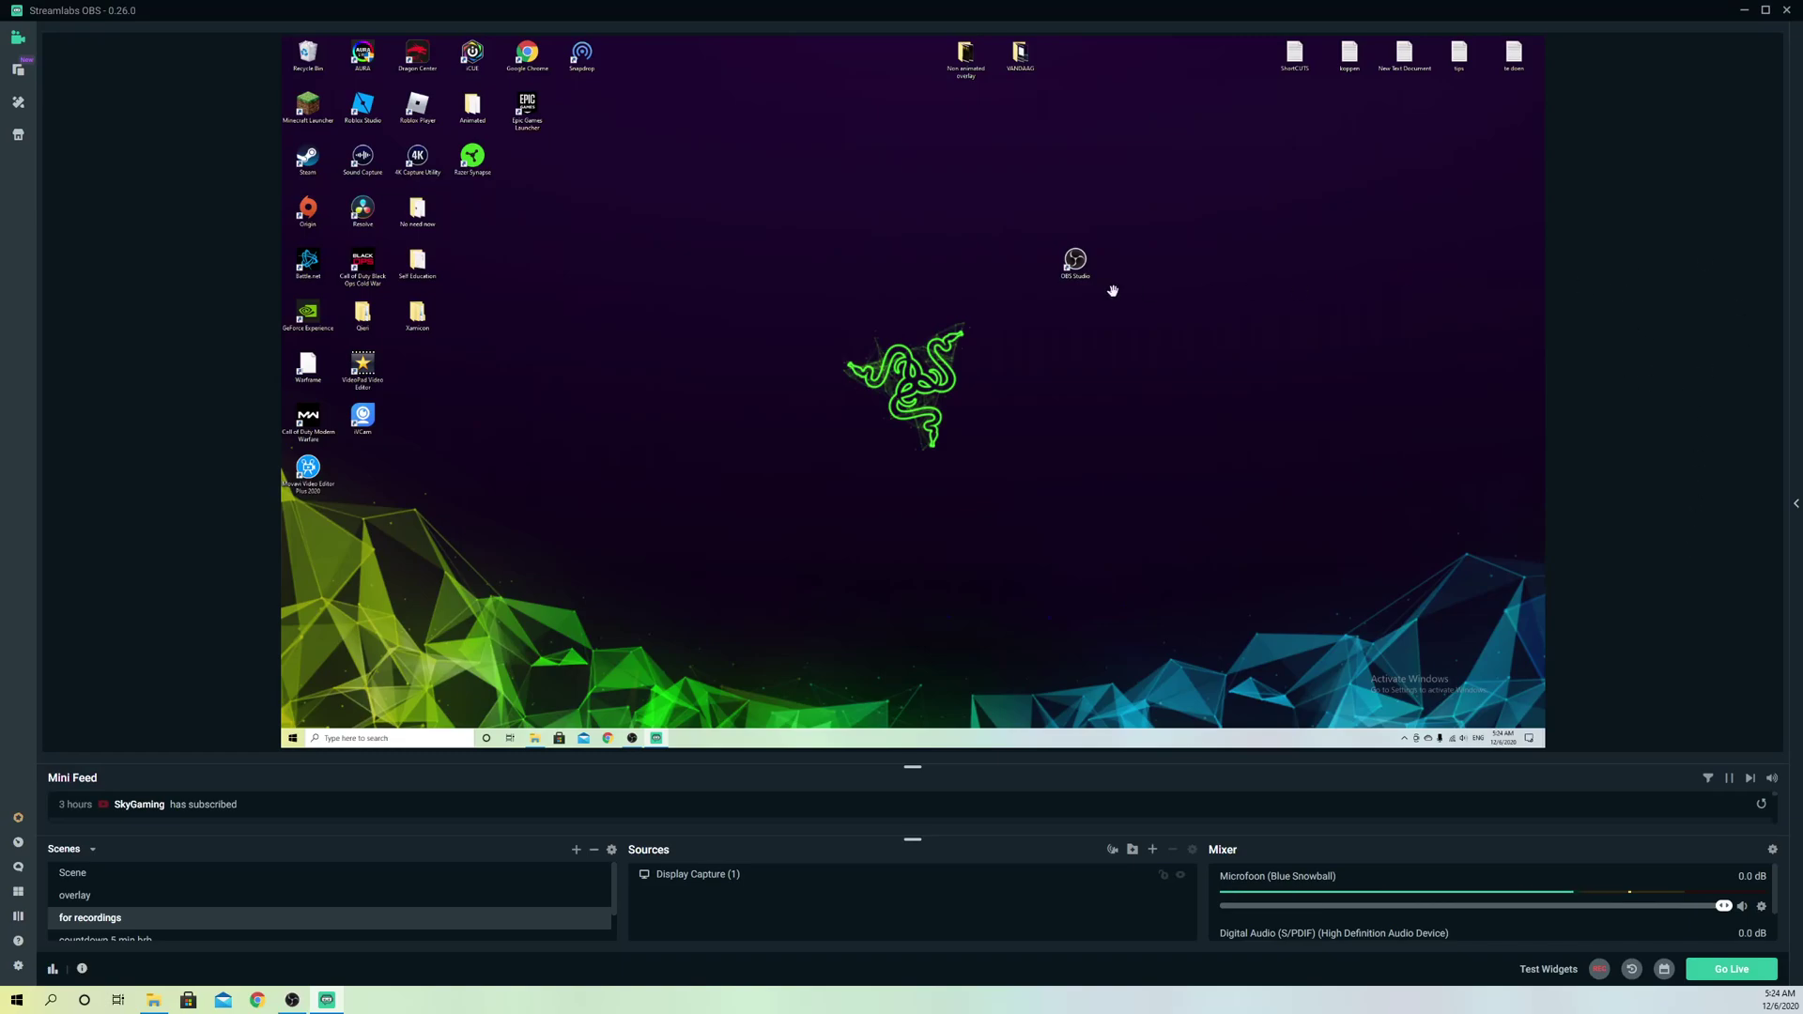
# - Open and close Settings, then lower the bottom dock divider to enlarge the Streamlabs preview
pyautogui.click(1086, 306)
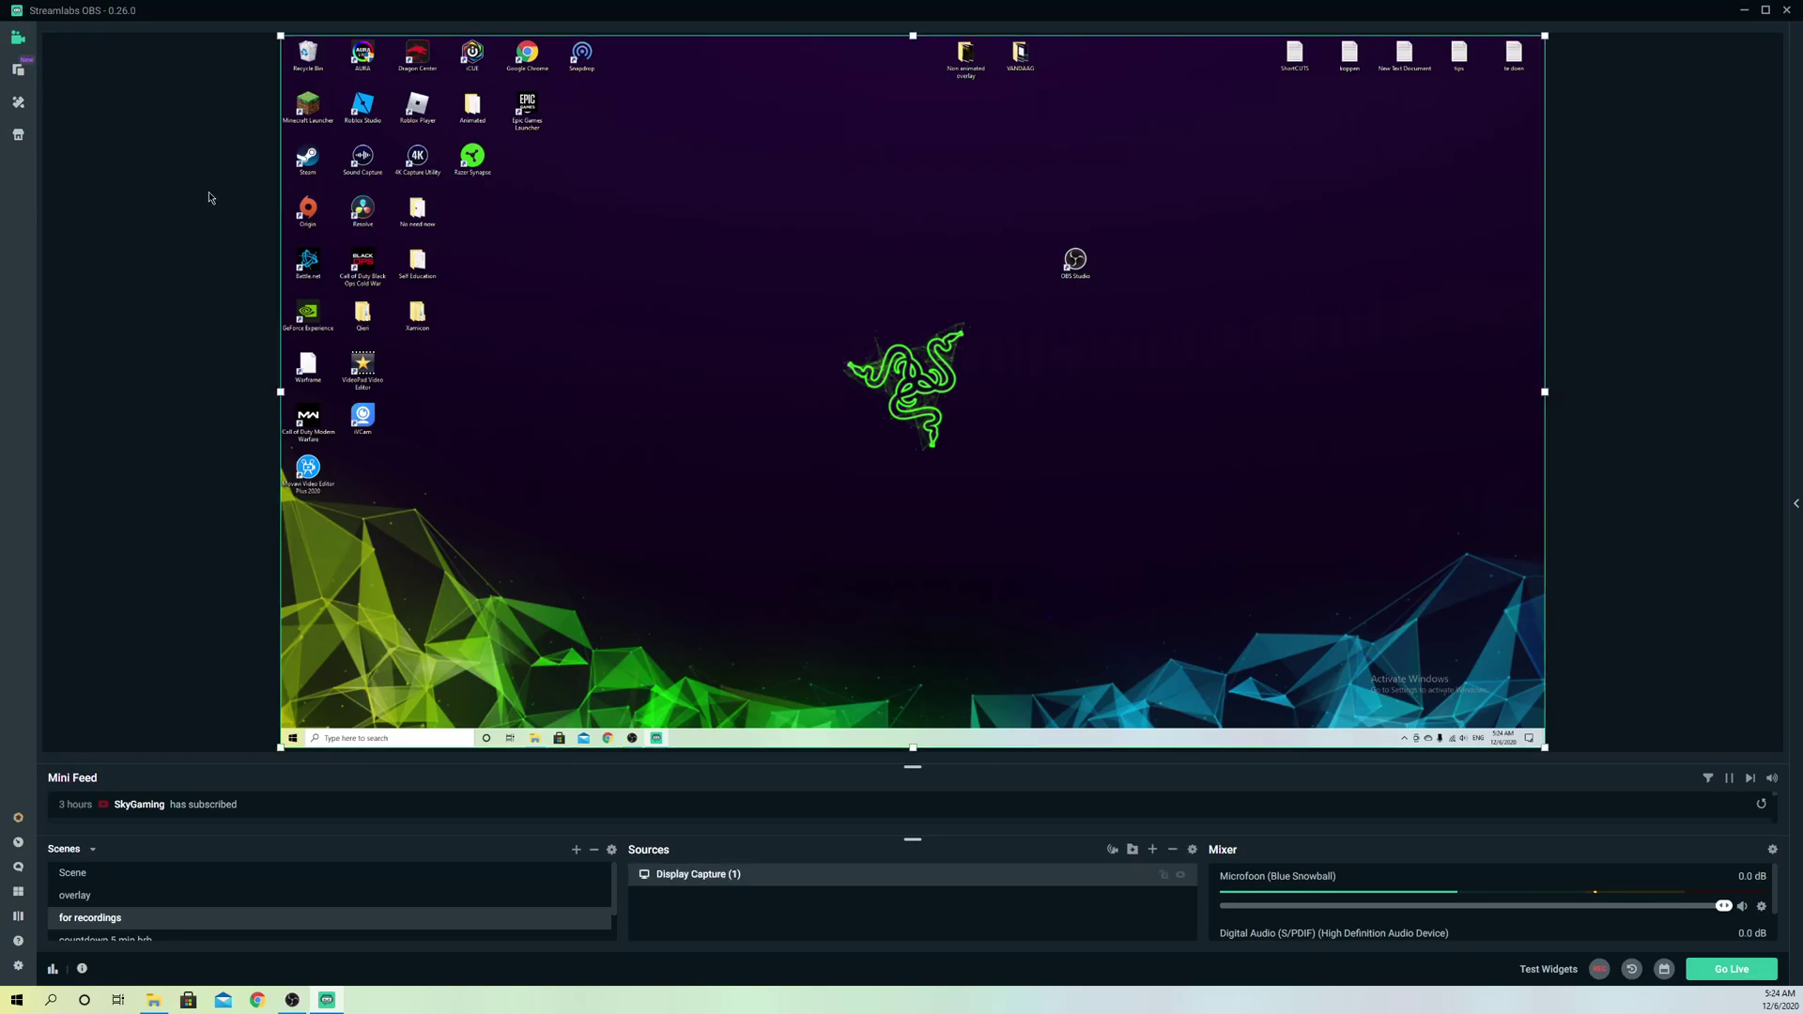
pyautogui.click(192, 127)
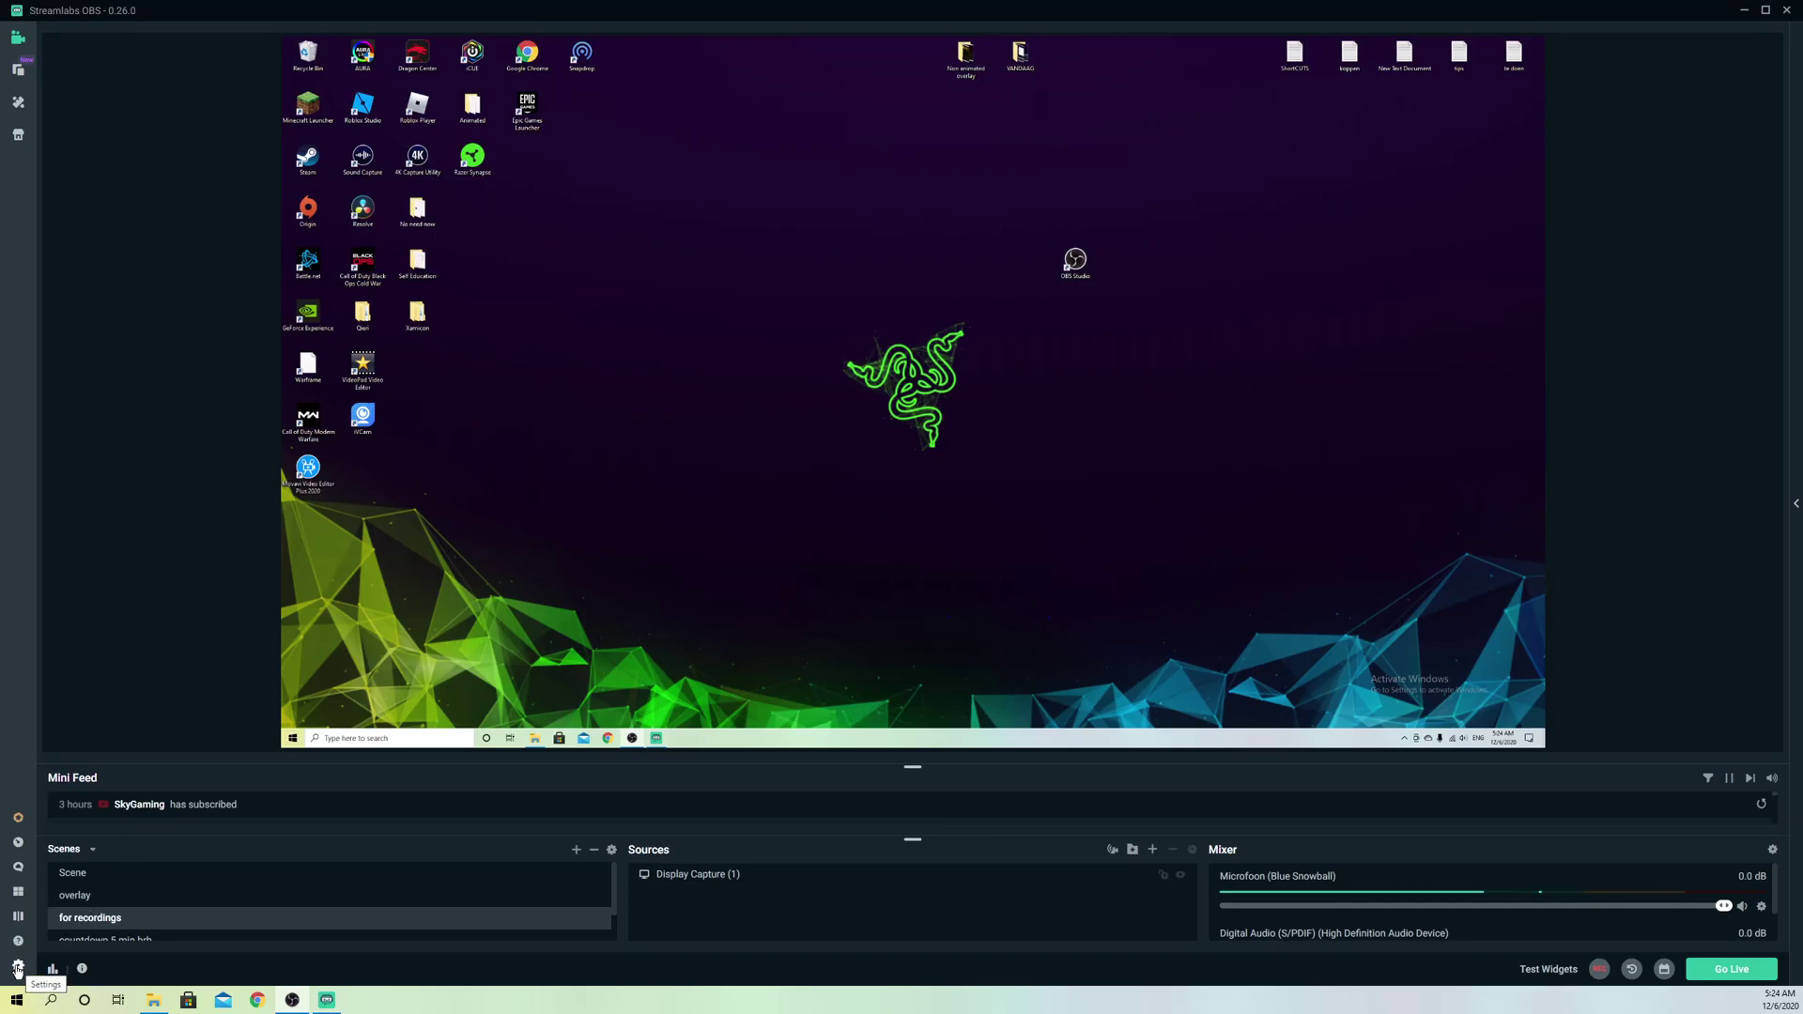
pyautogui.click(17, 967)
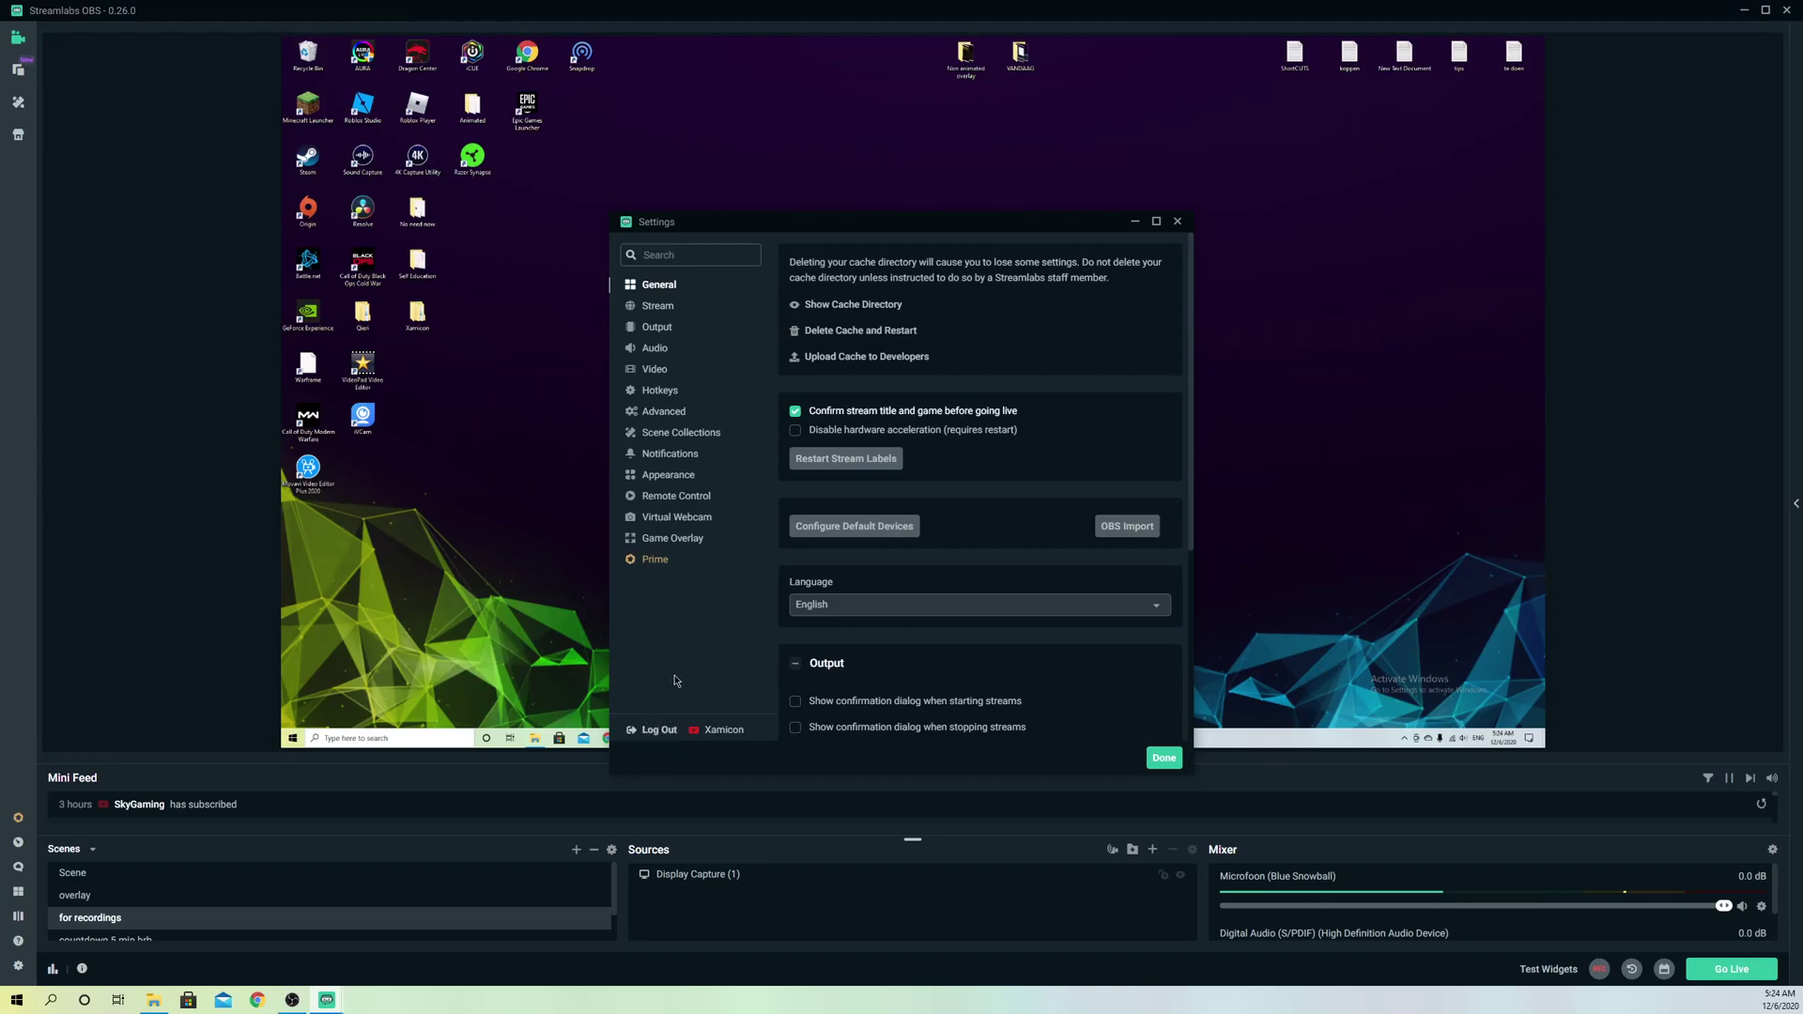
pyautogui.click(1176, 221)
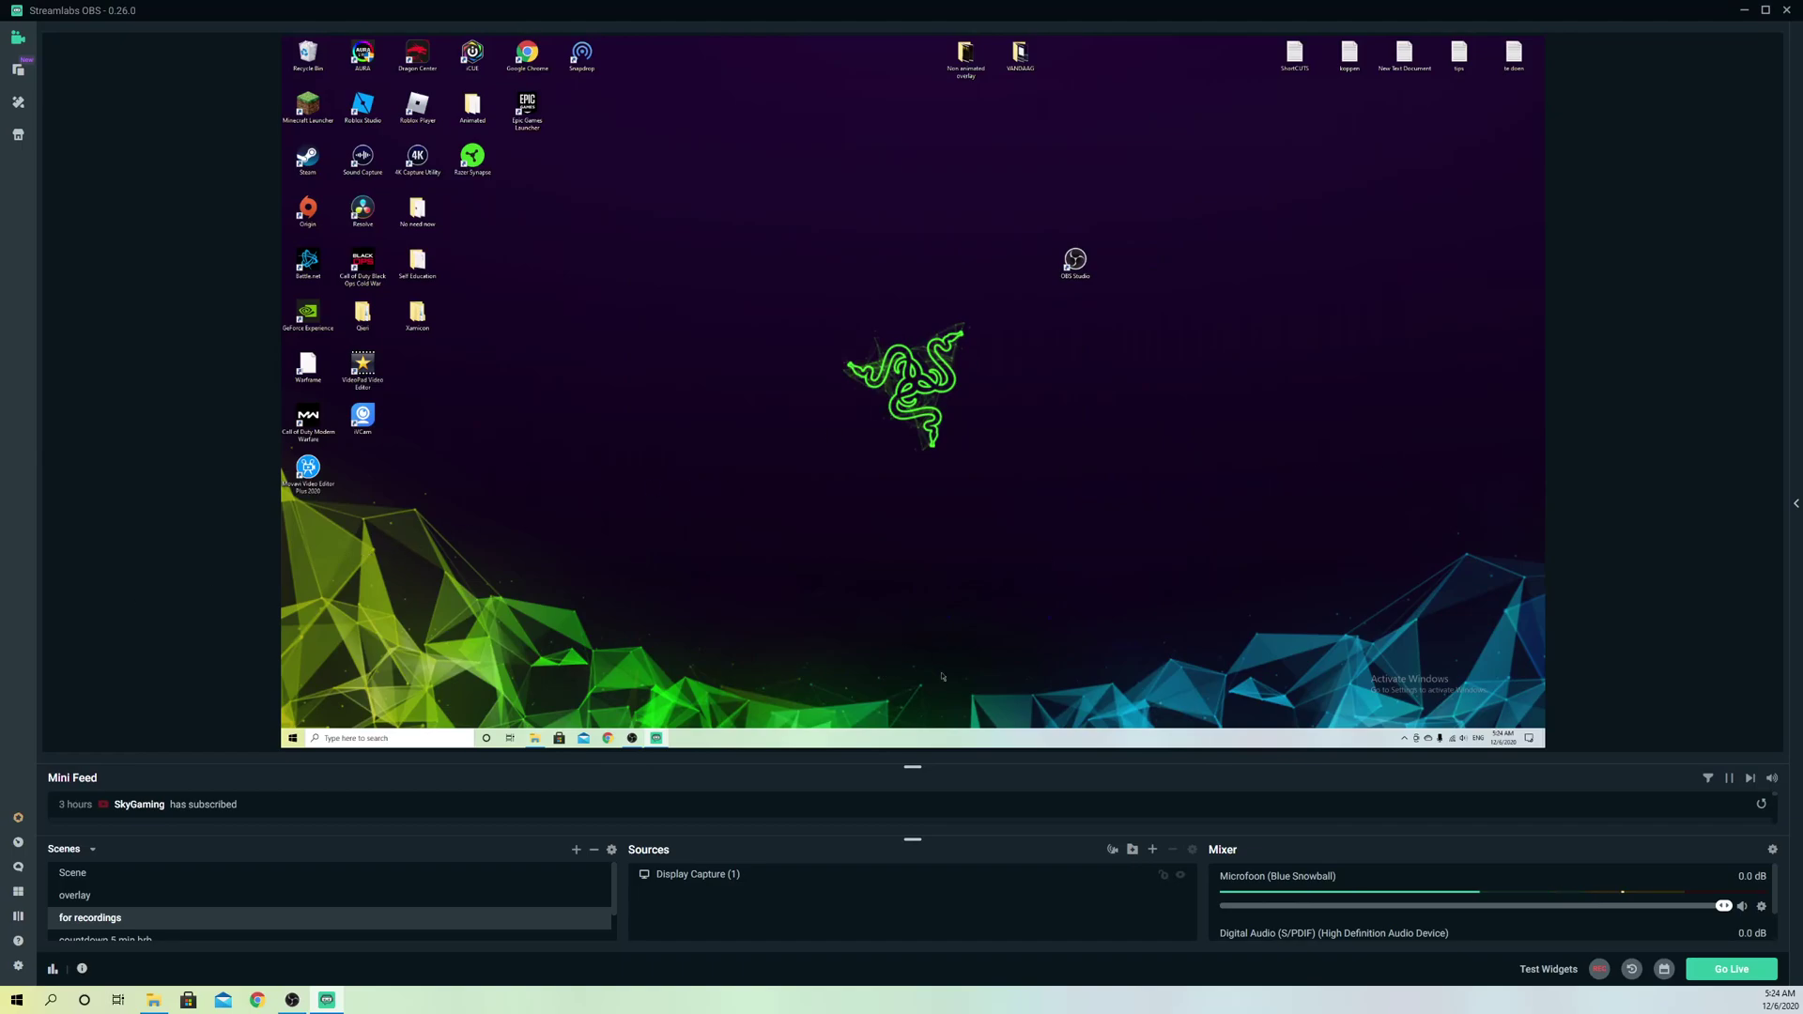
pyautogui.moveTo(861, 839); pyautogui.dragTo(816, 781)
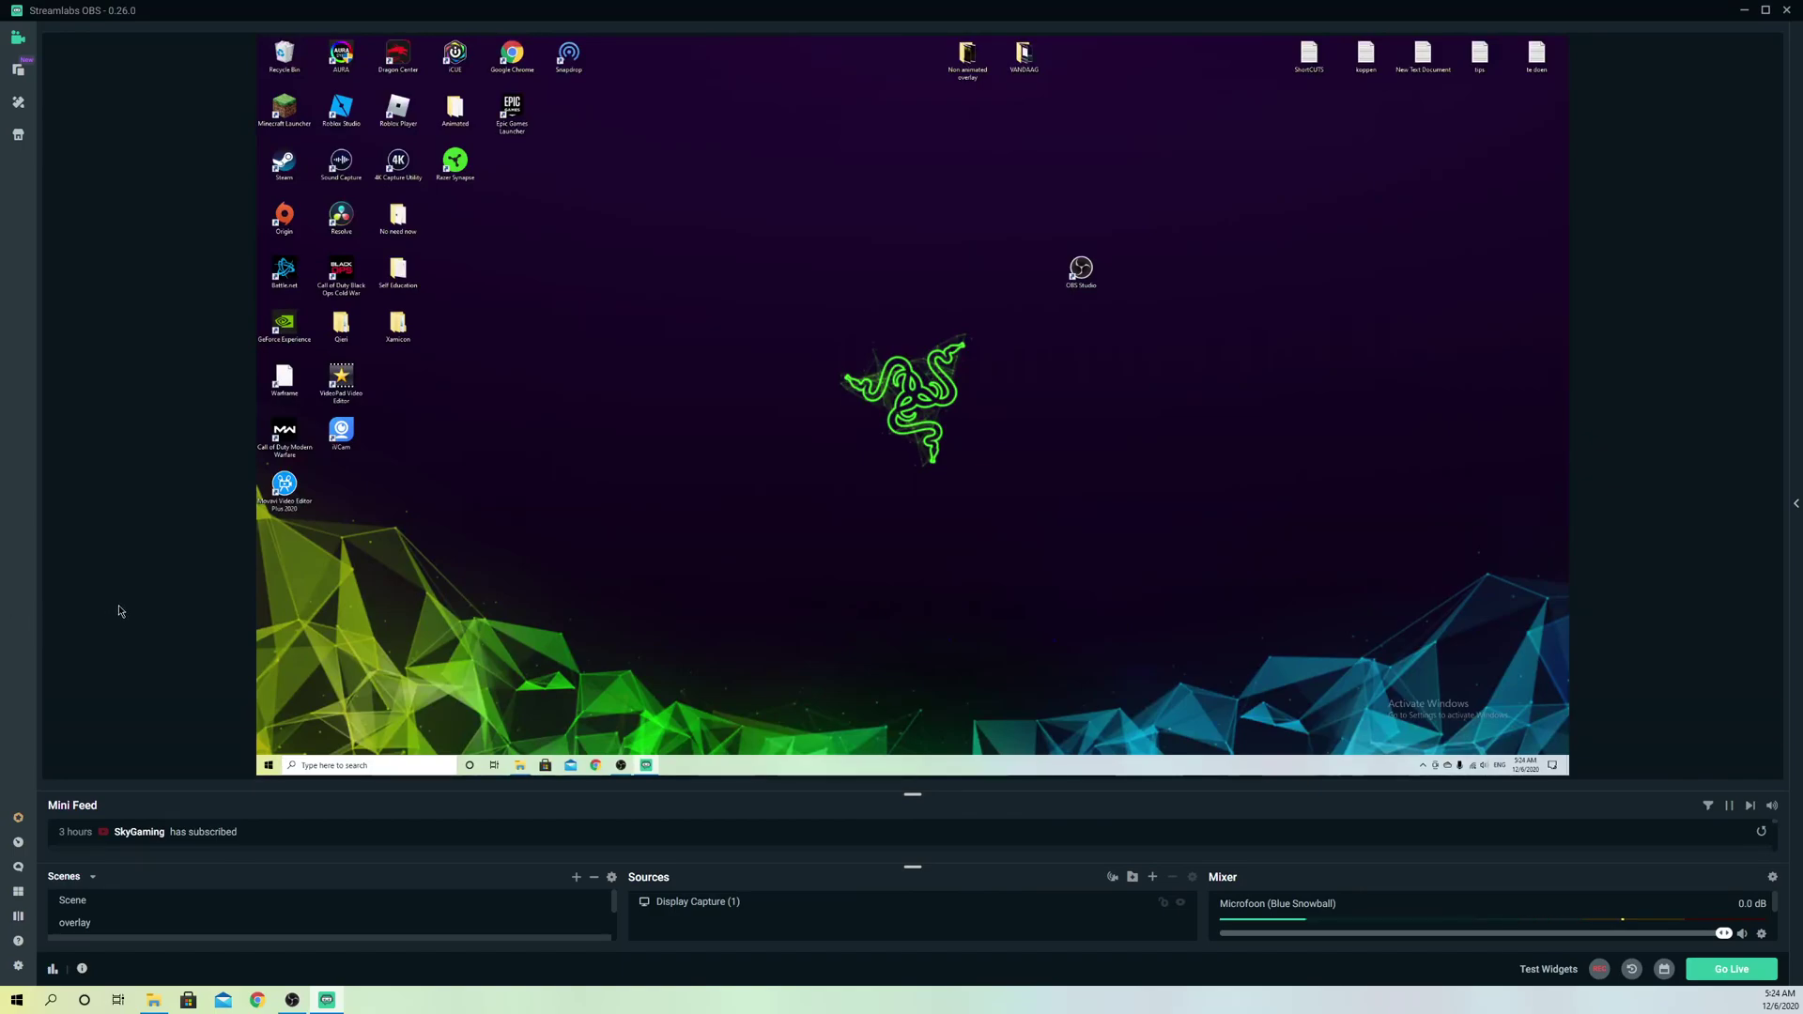
# - Launch Windows Settings from search and go to the Network & Internet page
pyautogui.click(430, 763)
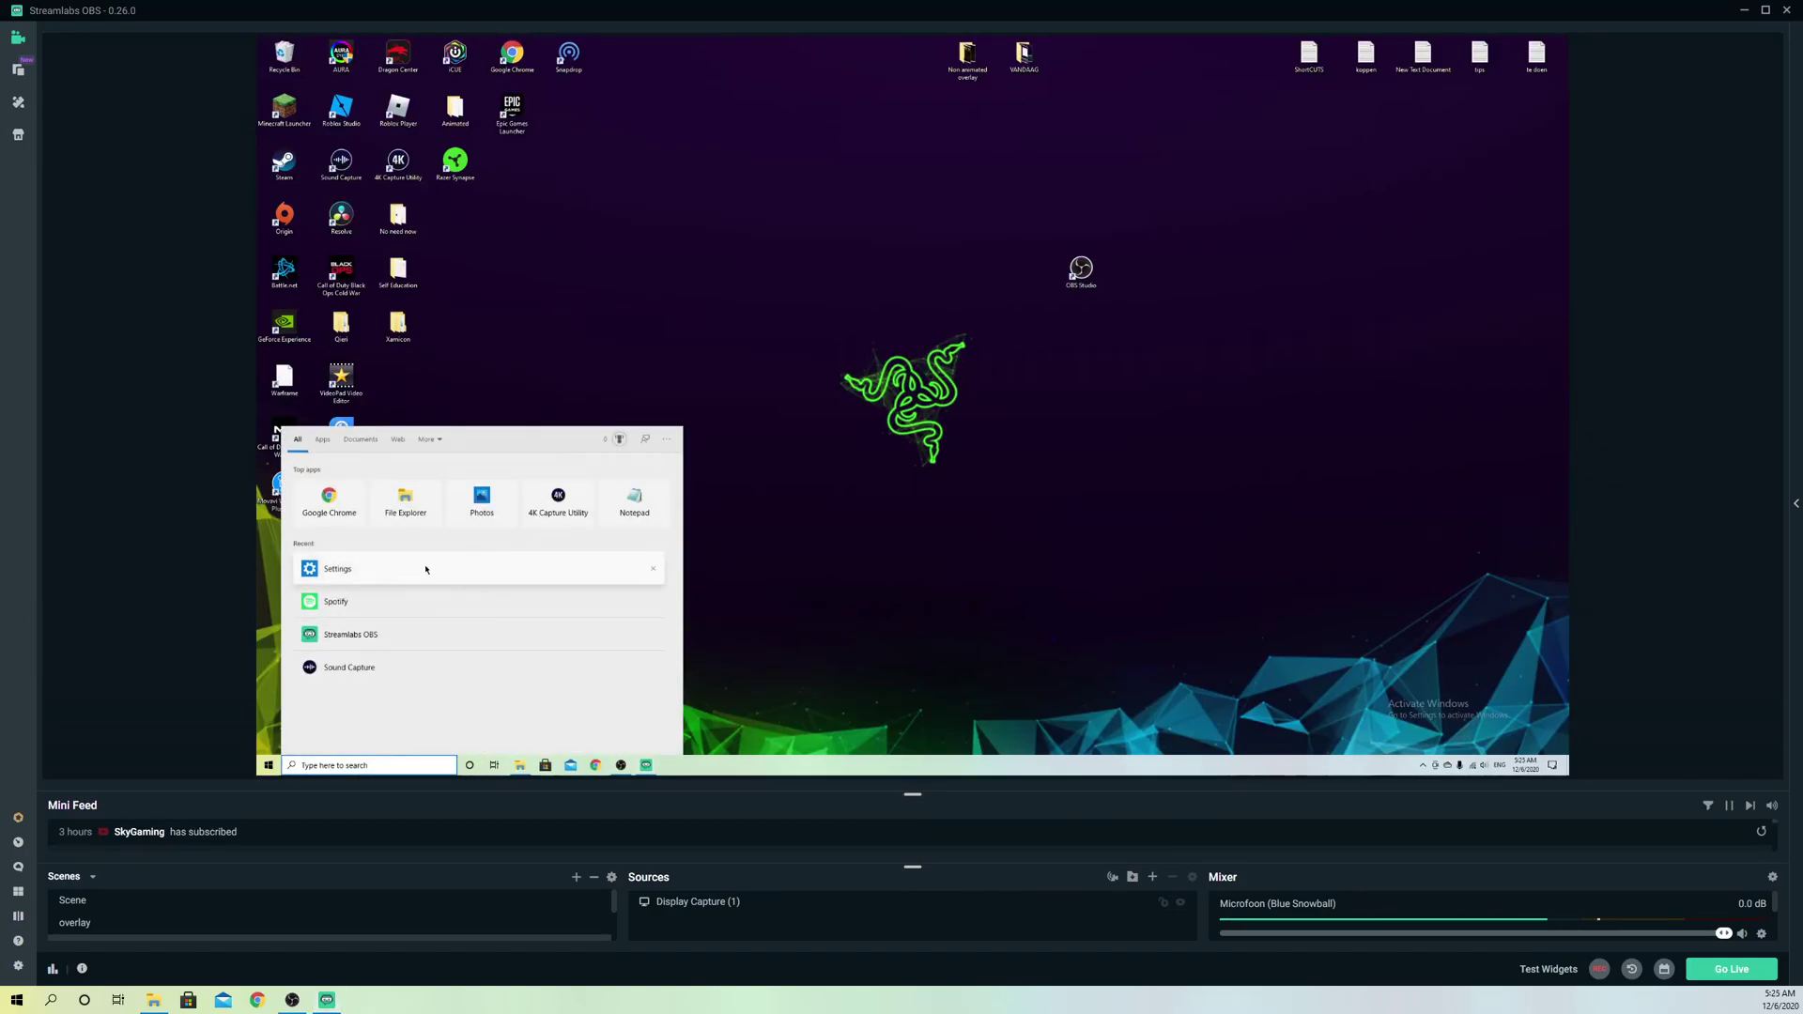
pyautogui.click(338, 569)
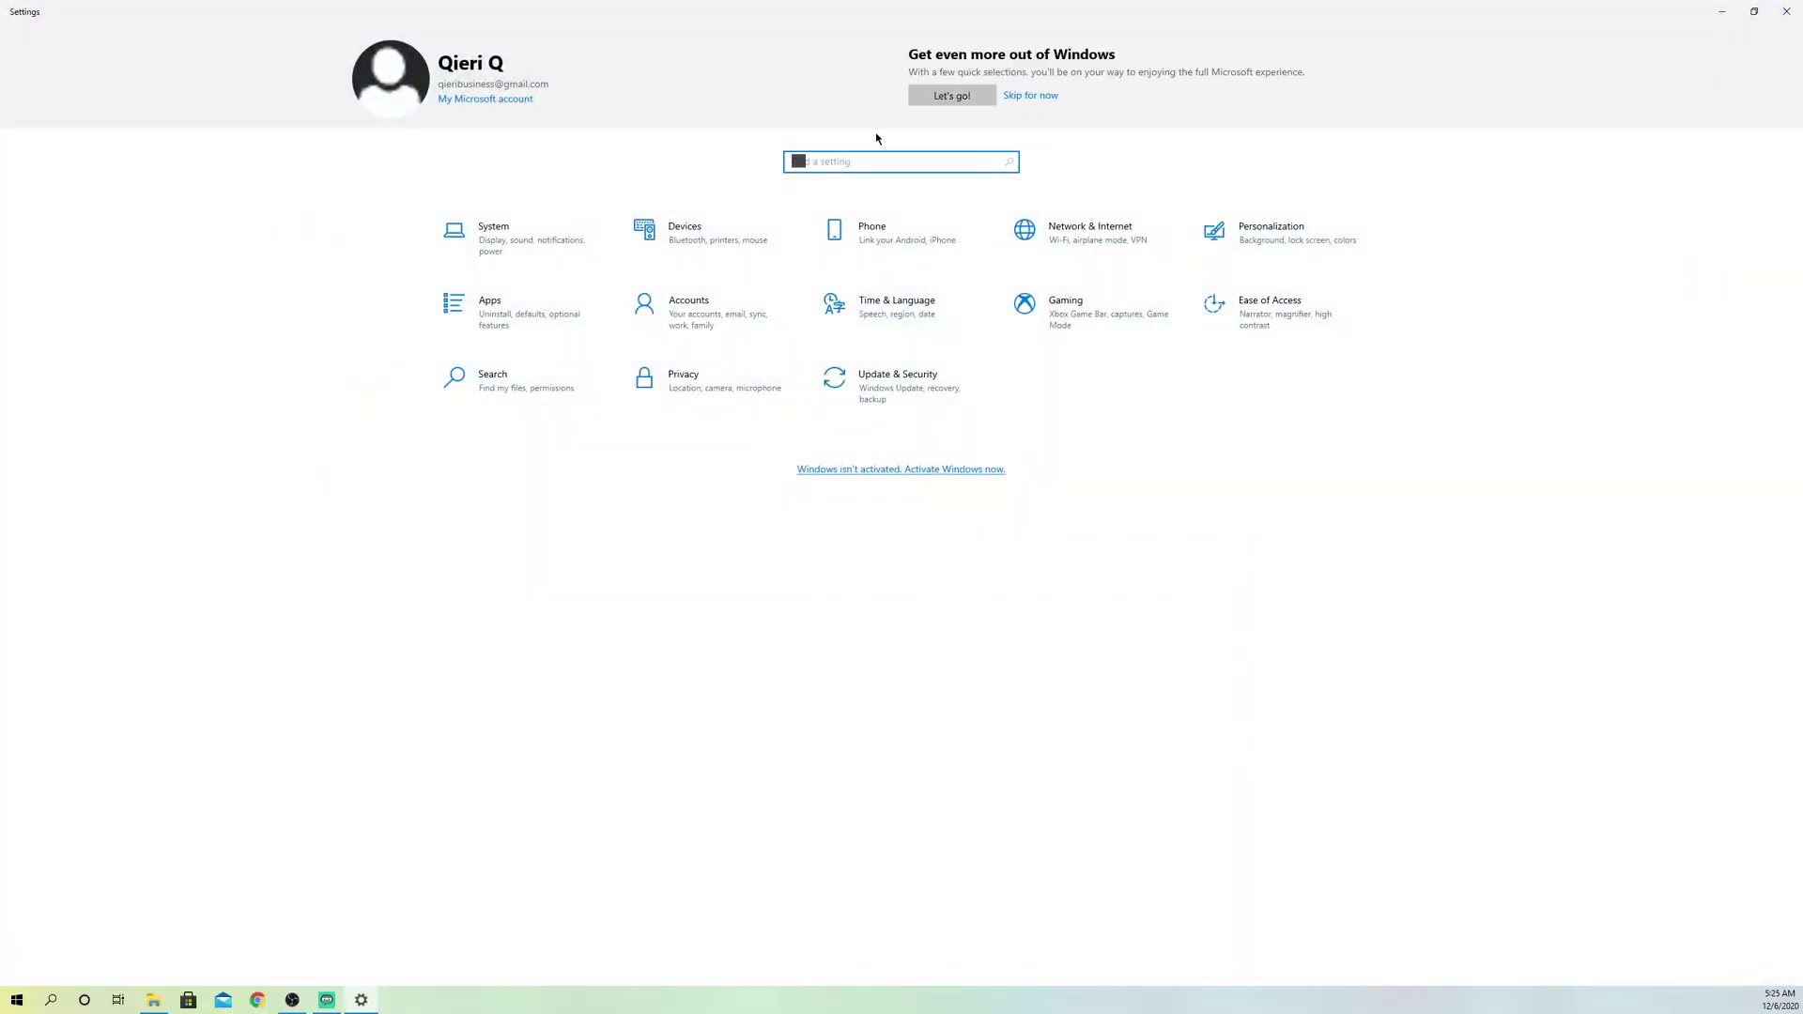
pyautogui.click(1117, 255)
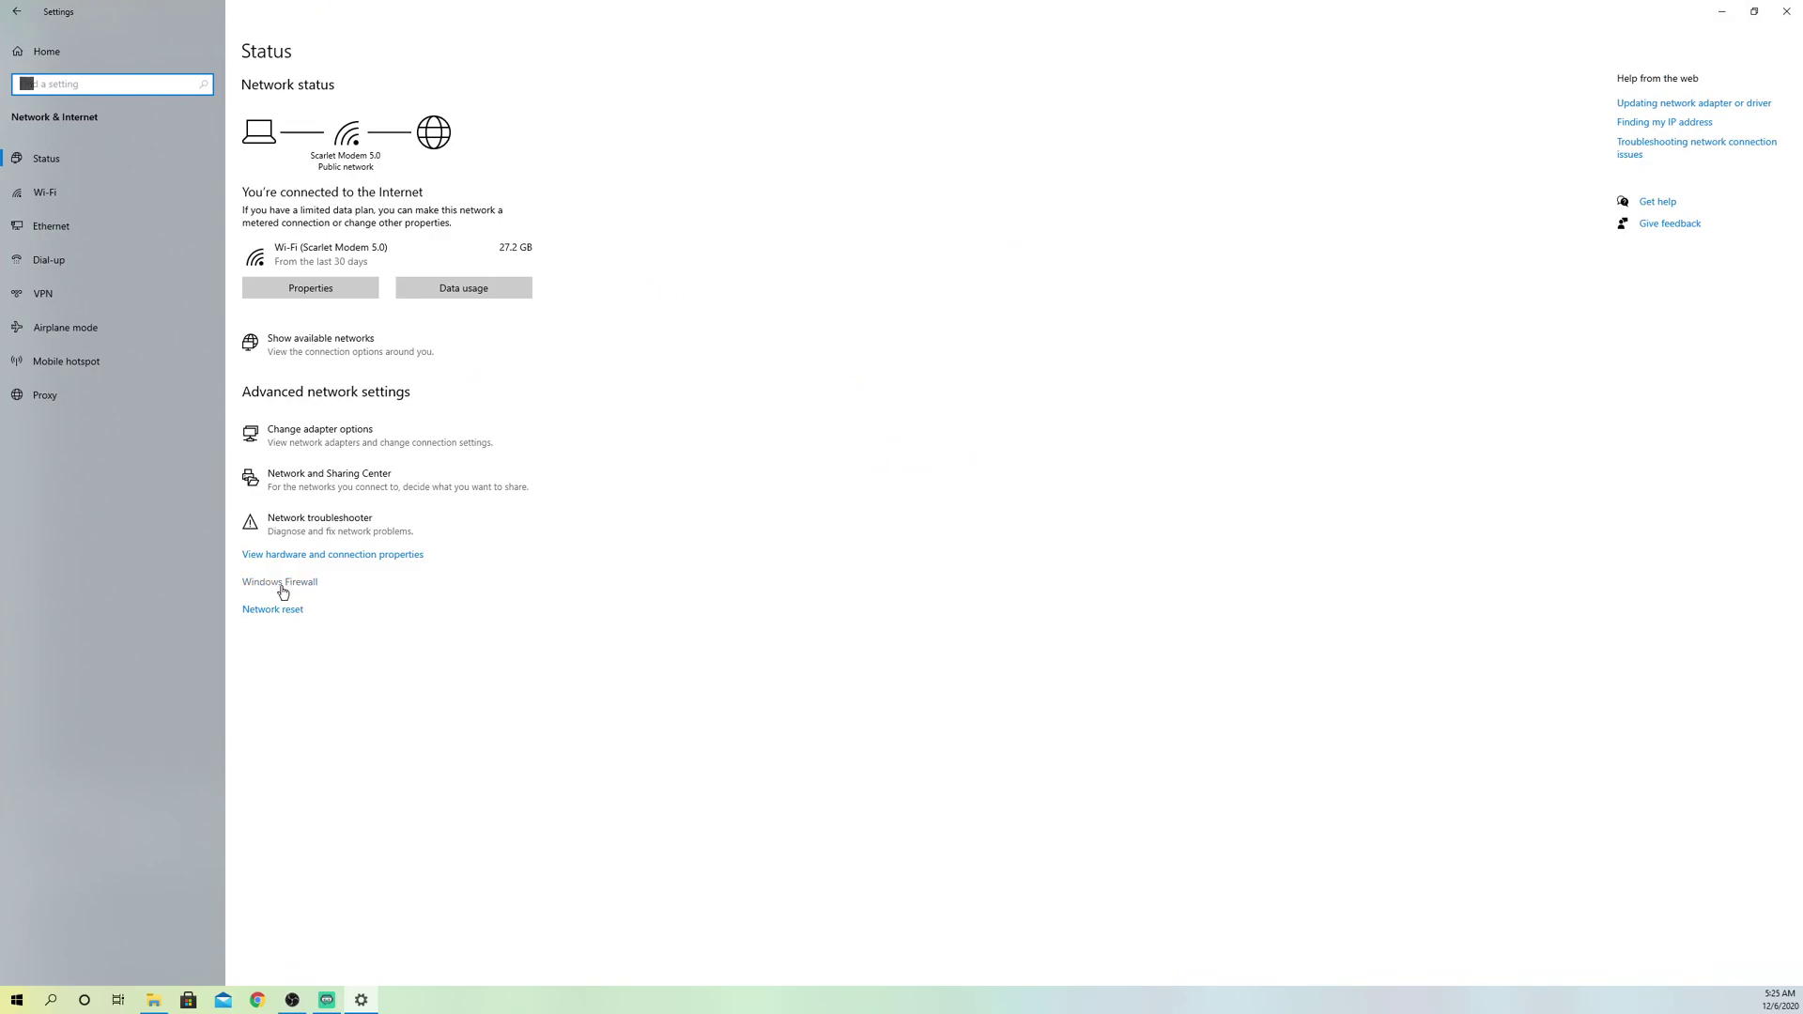
# - Go to Firewall & network protection and open 'Allow an app through firewall'
pyautogui.click(283, 586)
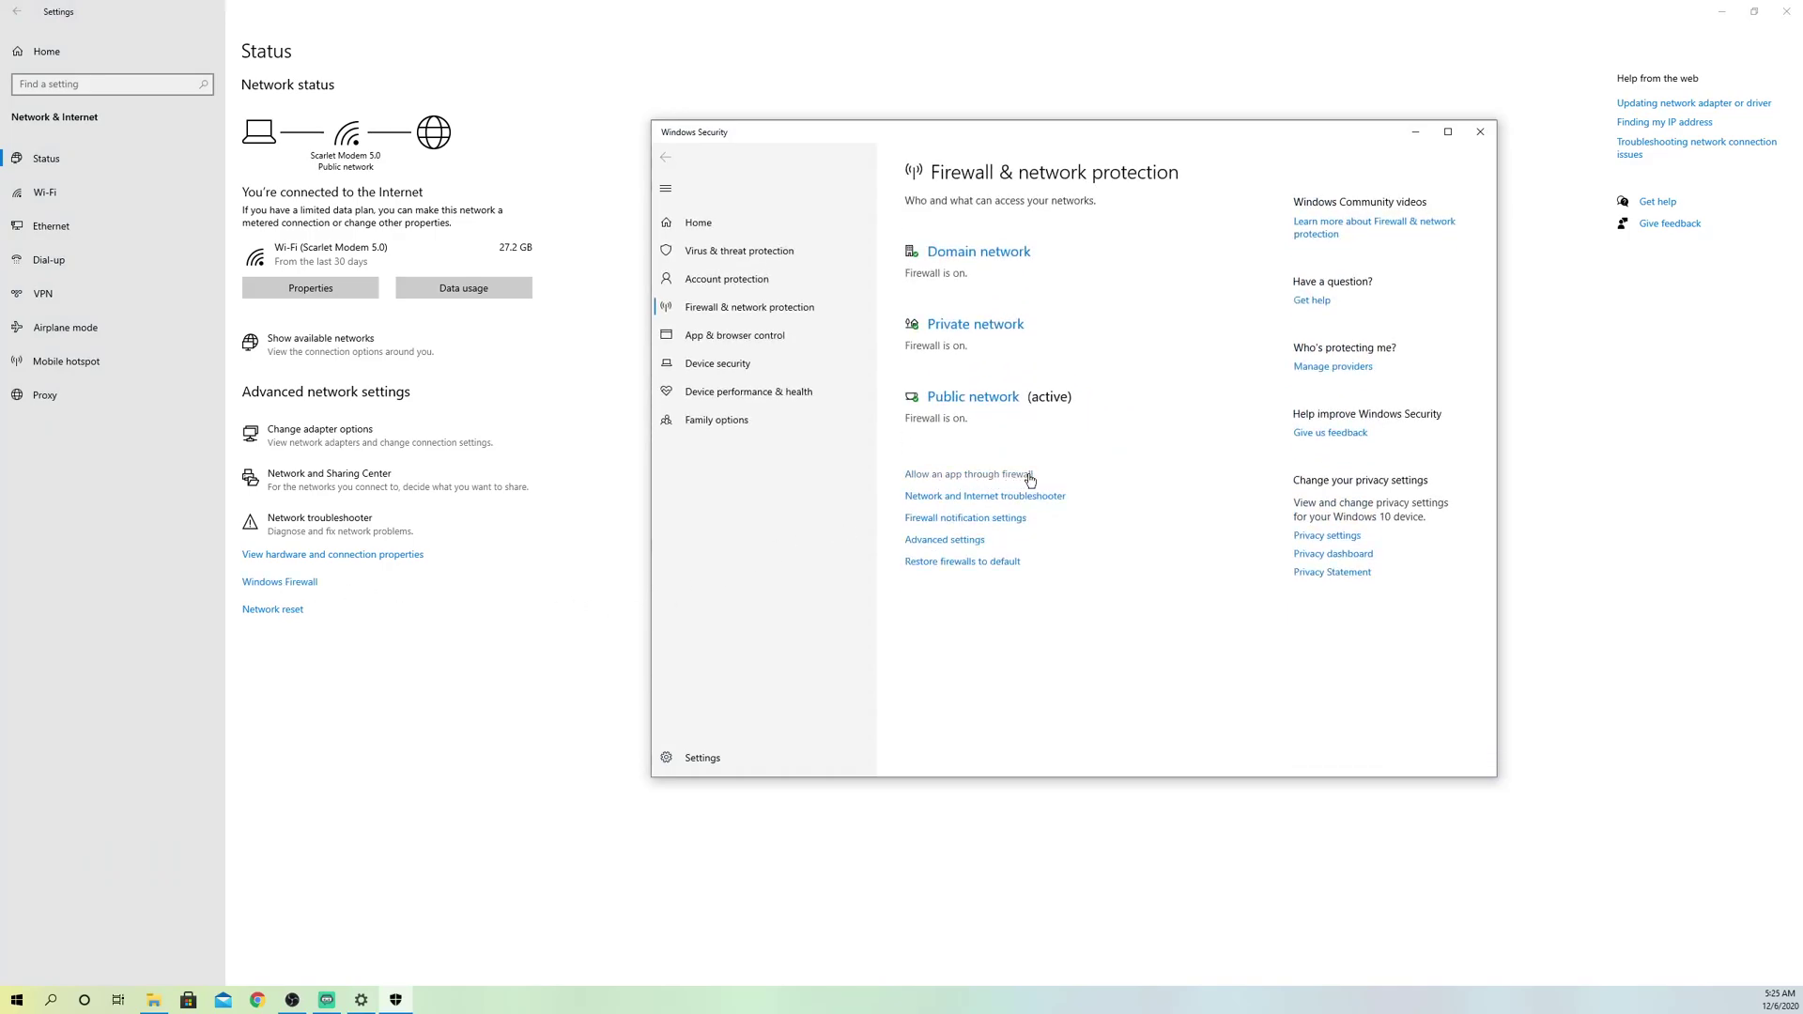
pyautogui.click(1000, 476)
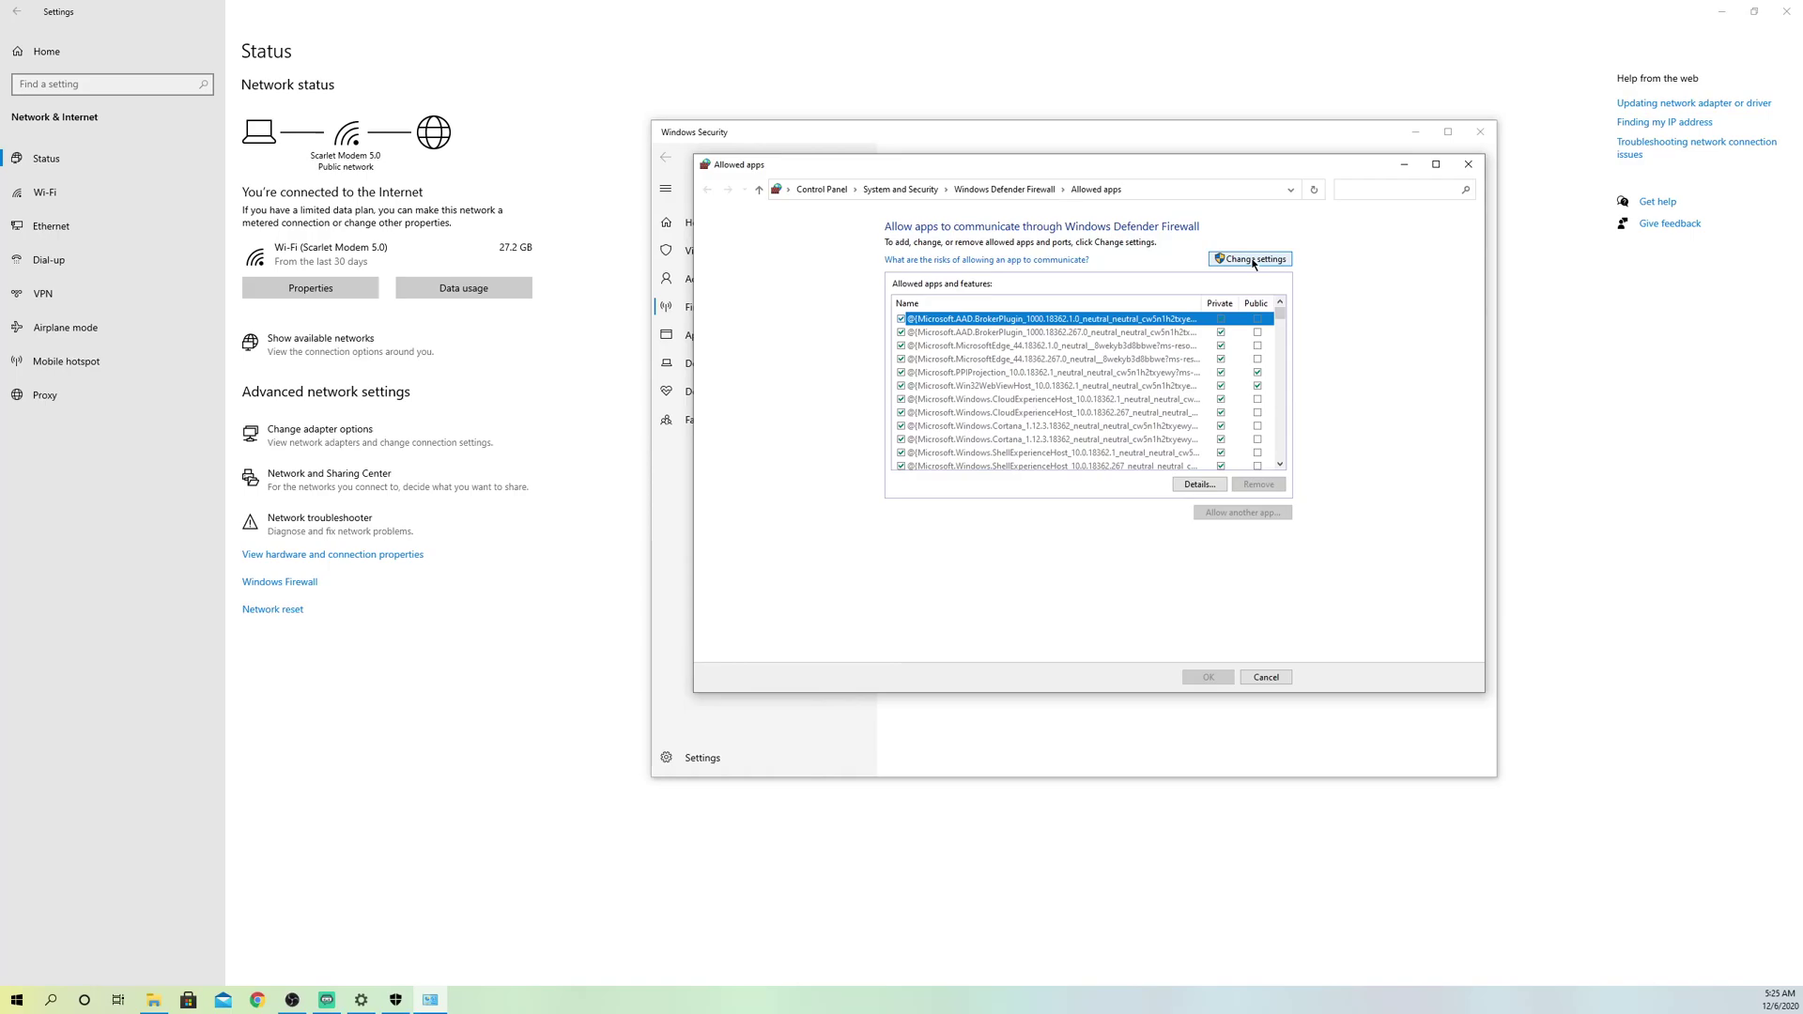
# - Unlock the Allowed apps list, scroll to Streamlabs OBS, and confirm Private and Public access with OK
pyautogui.click(1258, 259)
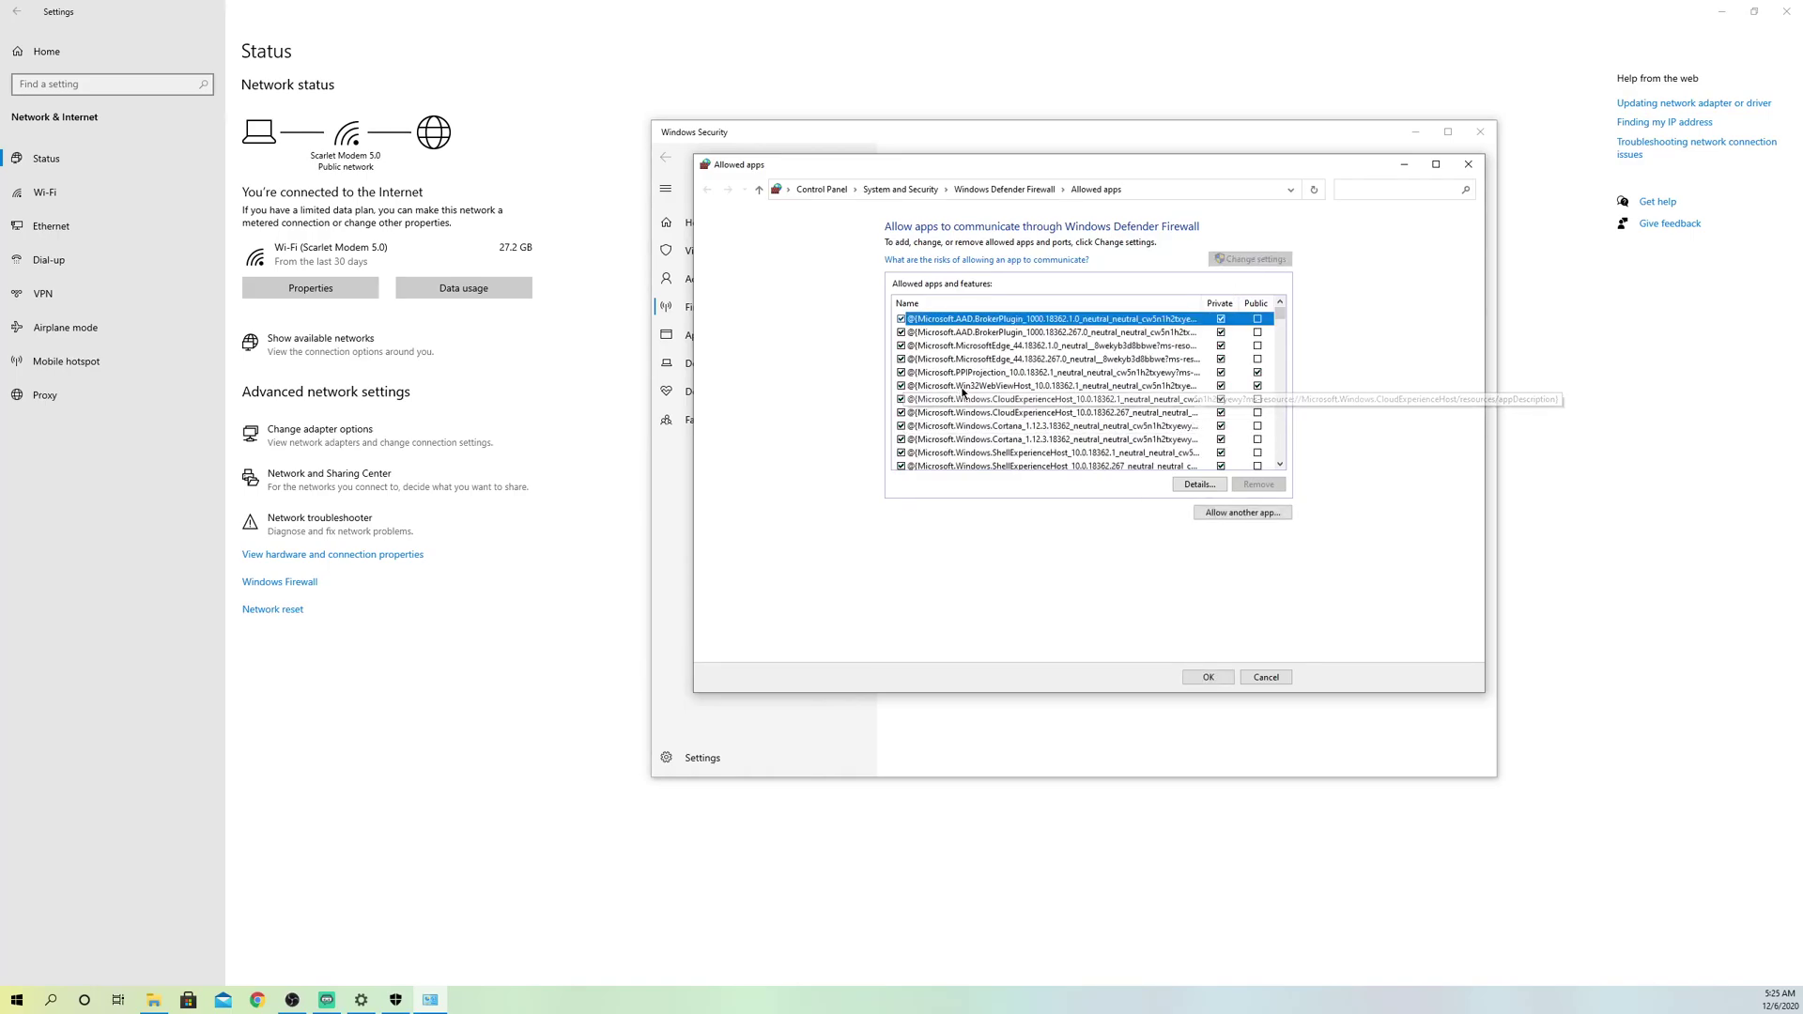
pyautogui.scroll(-2, 972, 364)
pyautogui.scroll(-3, 1025, 447)
pyautogui.scroll(-2, 971, 418)
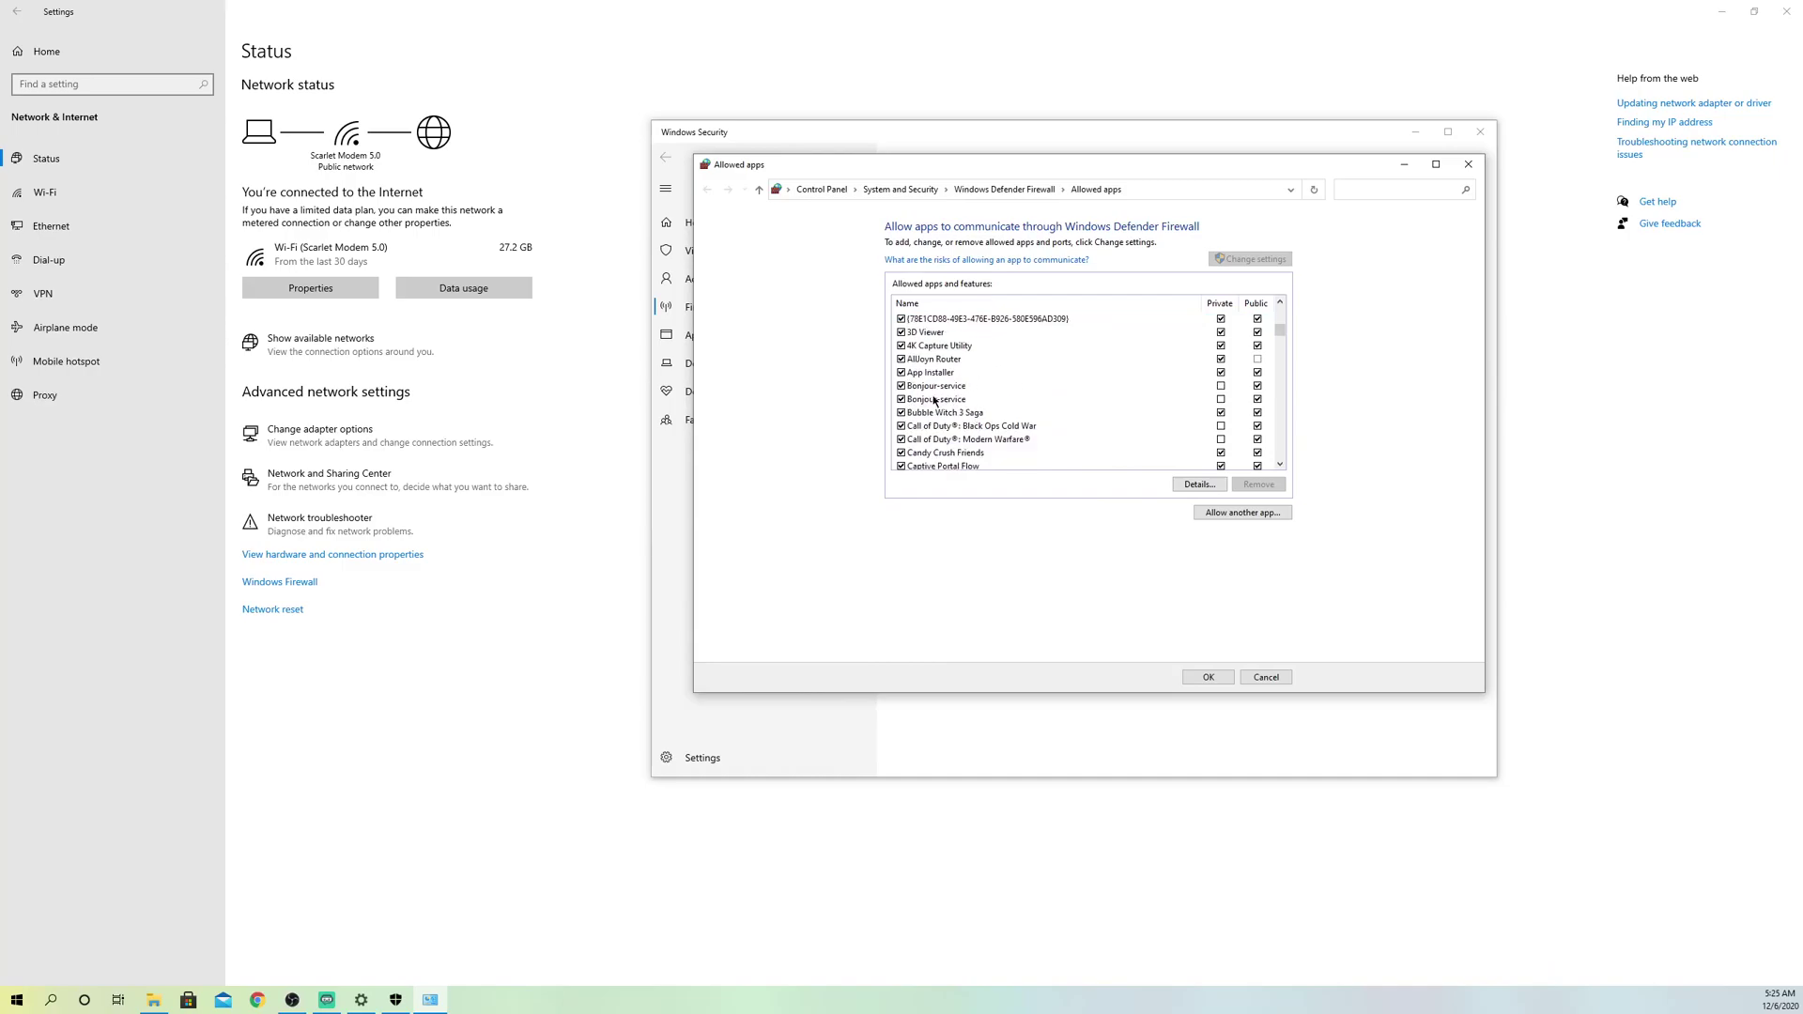
pyautogui.scroll(-8, 941, 410)
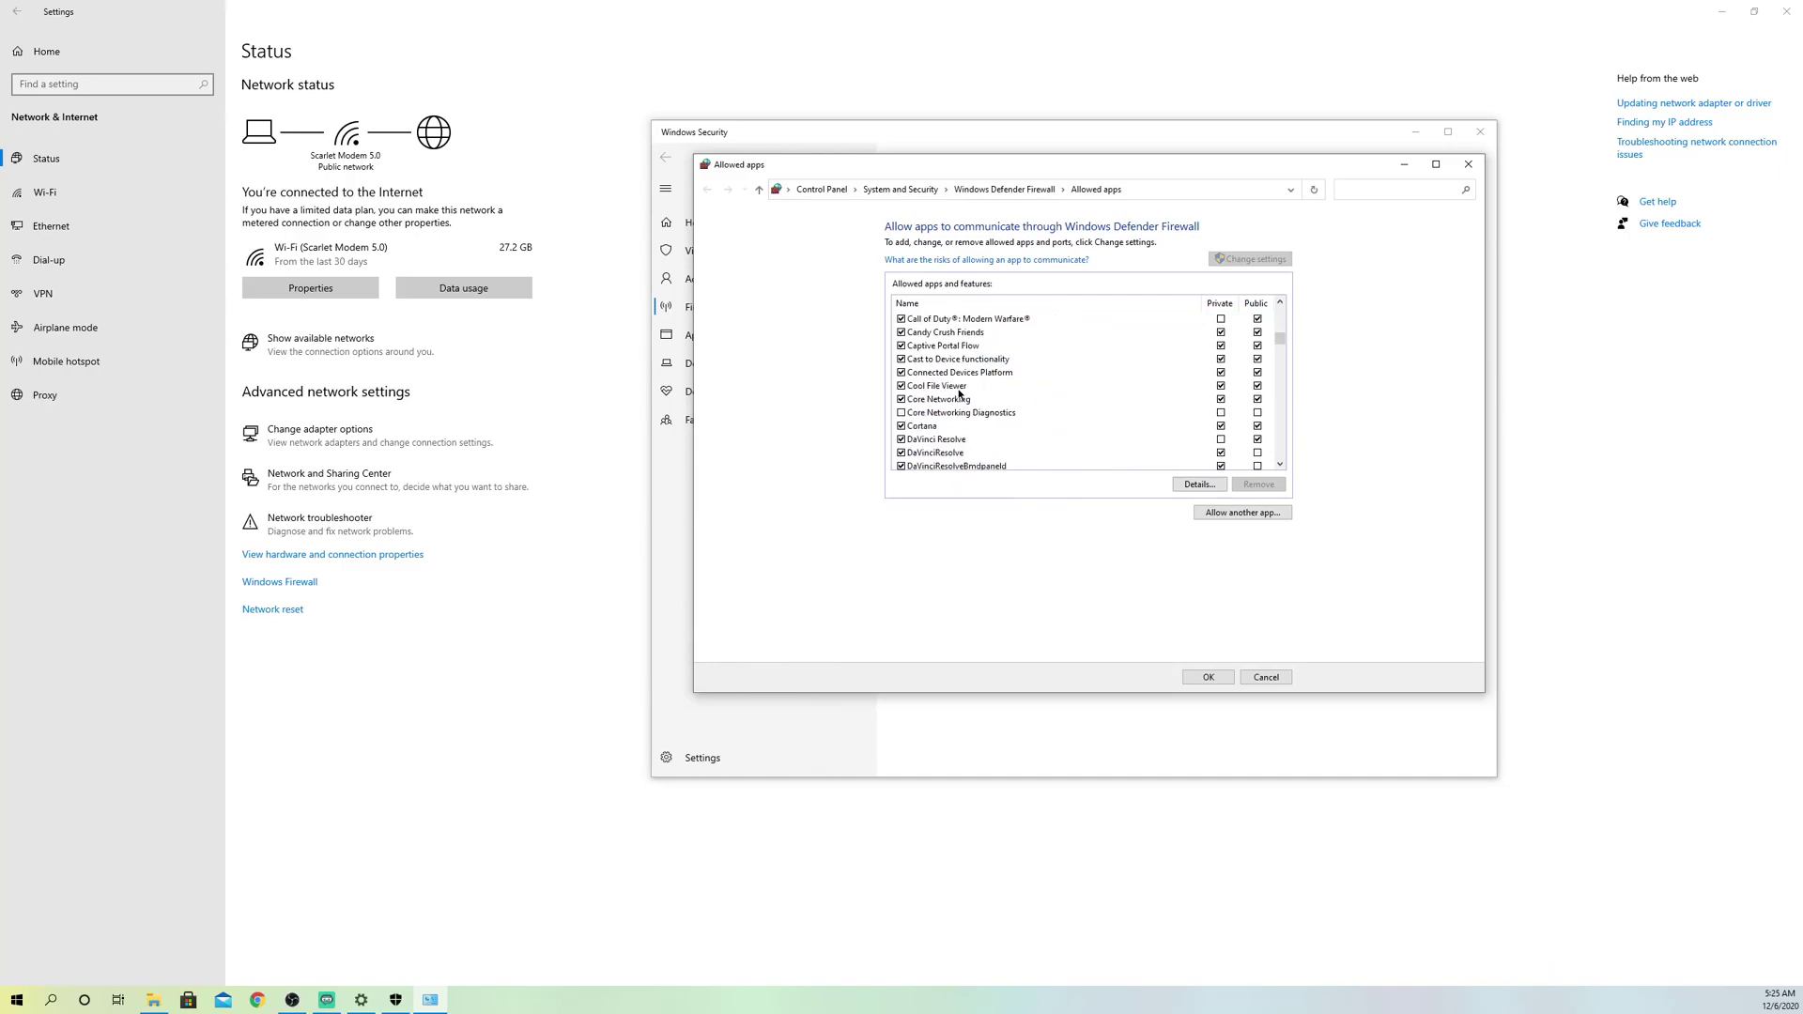
pyautogui.scroll(-10, 954, 398)
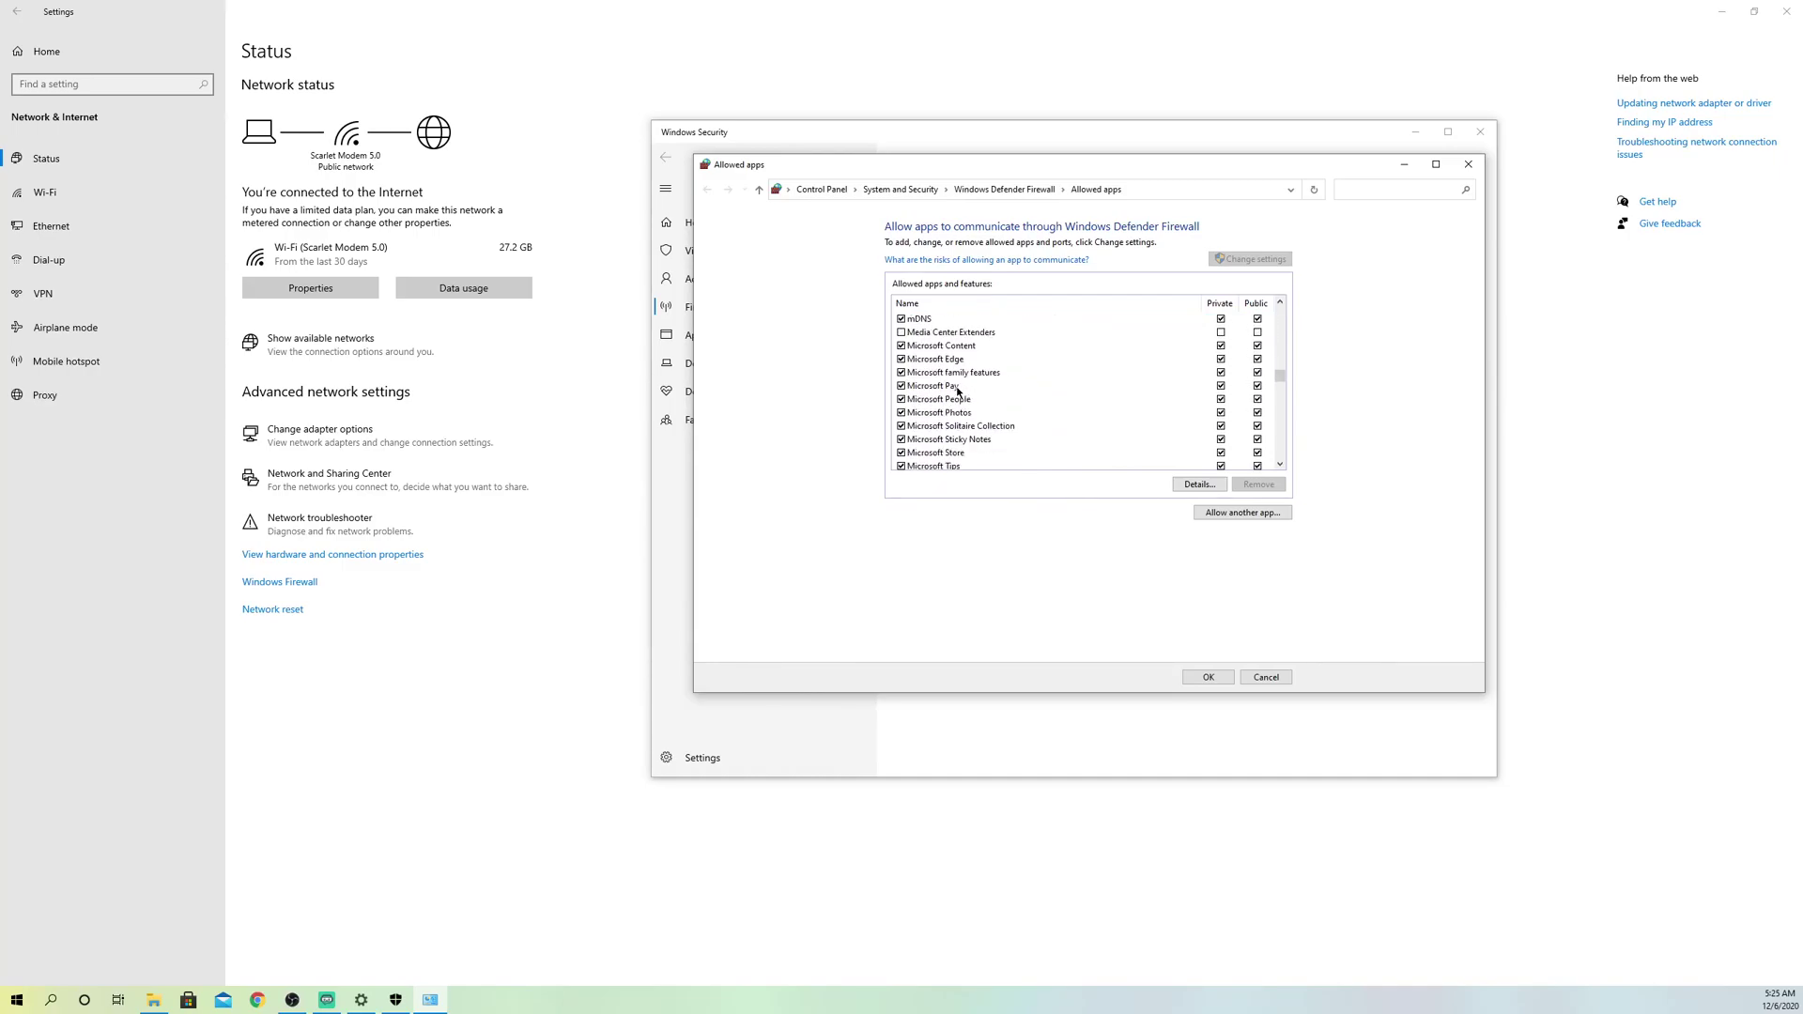
pyautogui.scroll(-10, 956, 395)
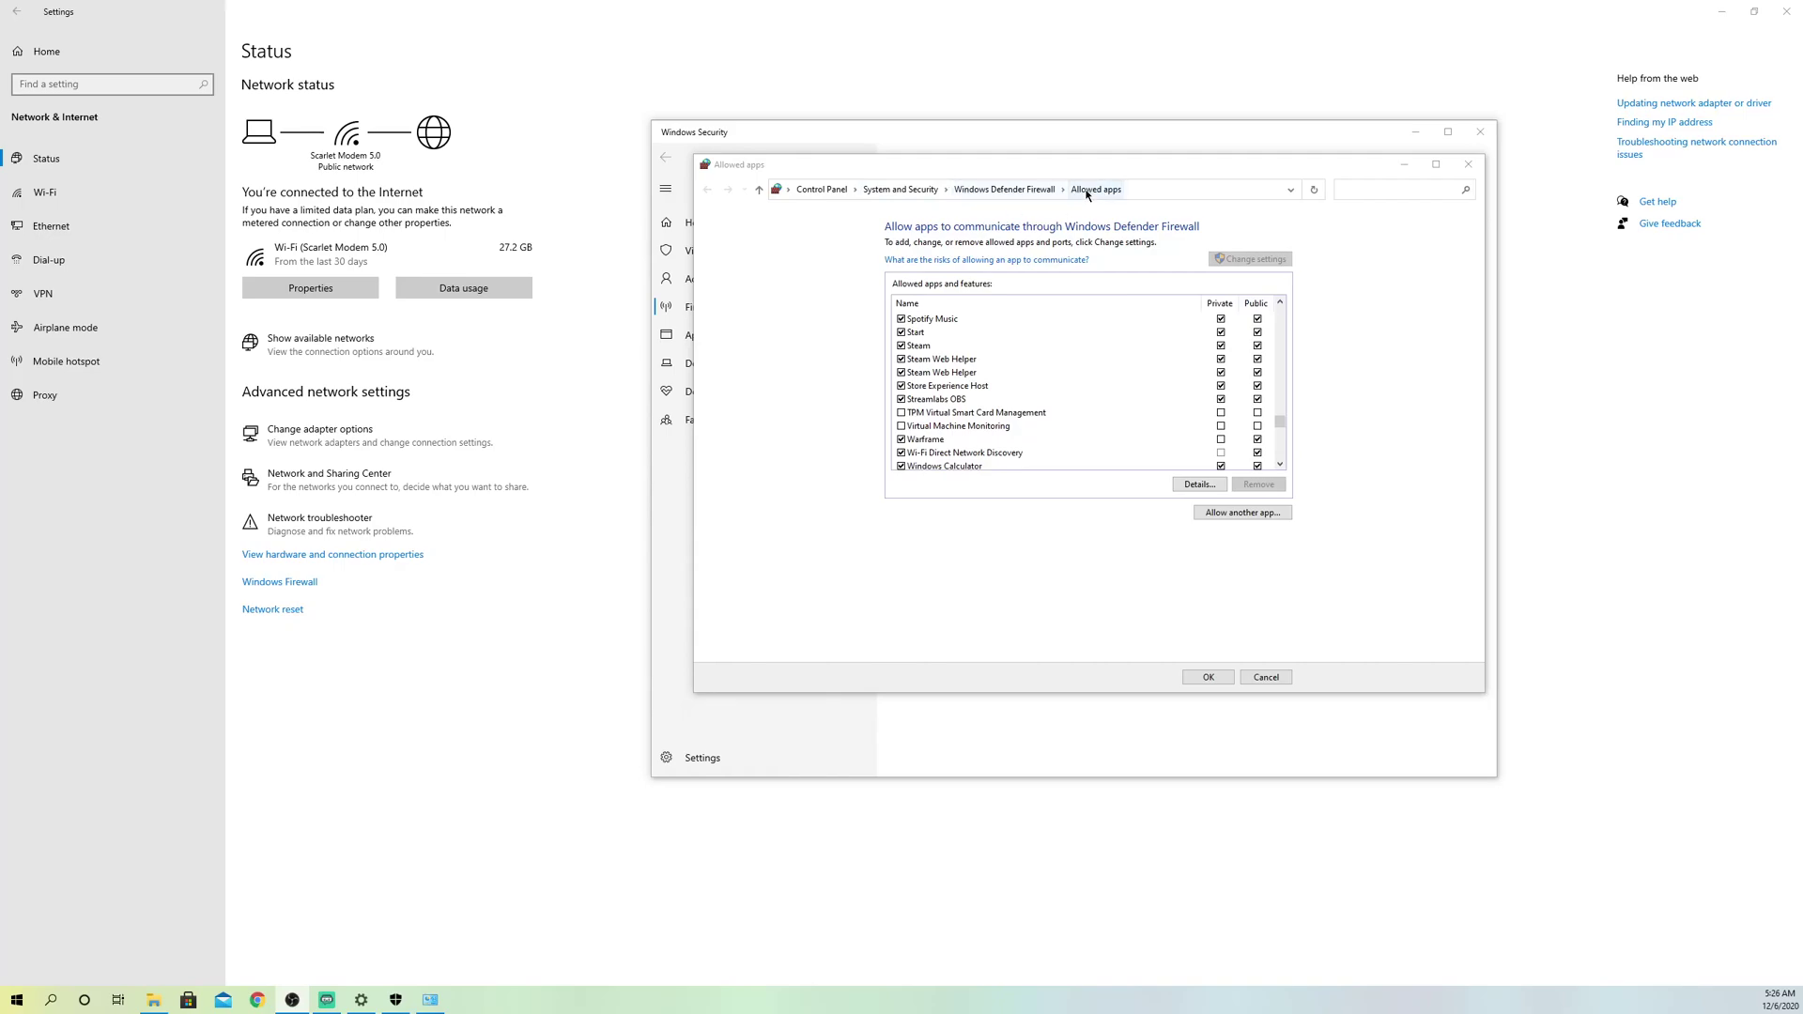
pyautogui.click(1208, 677)
# - Close Windows Security, Windows Settings and the Videos folder window
pyautogui.click(1480, 131)
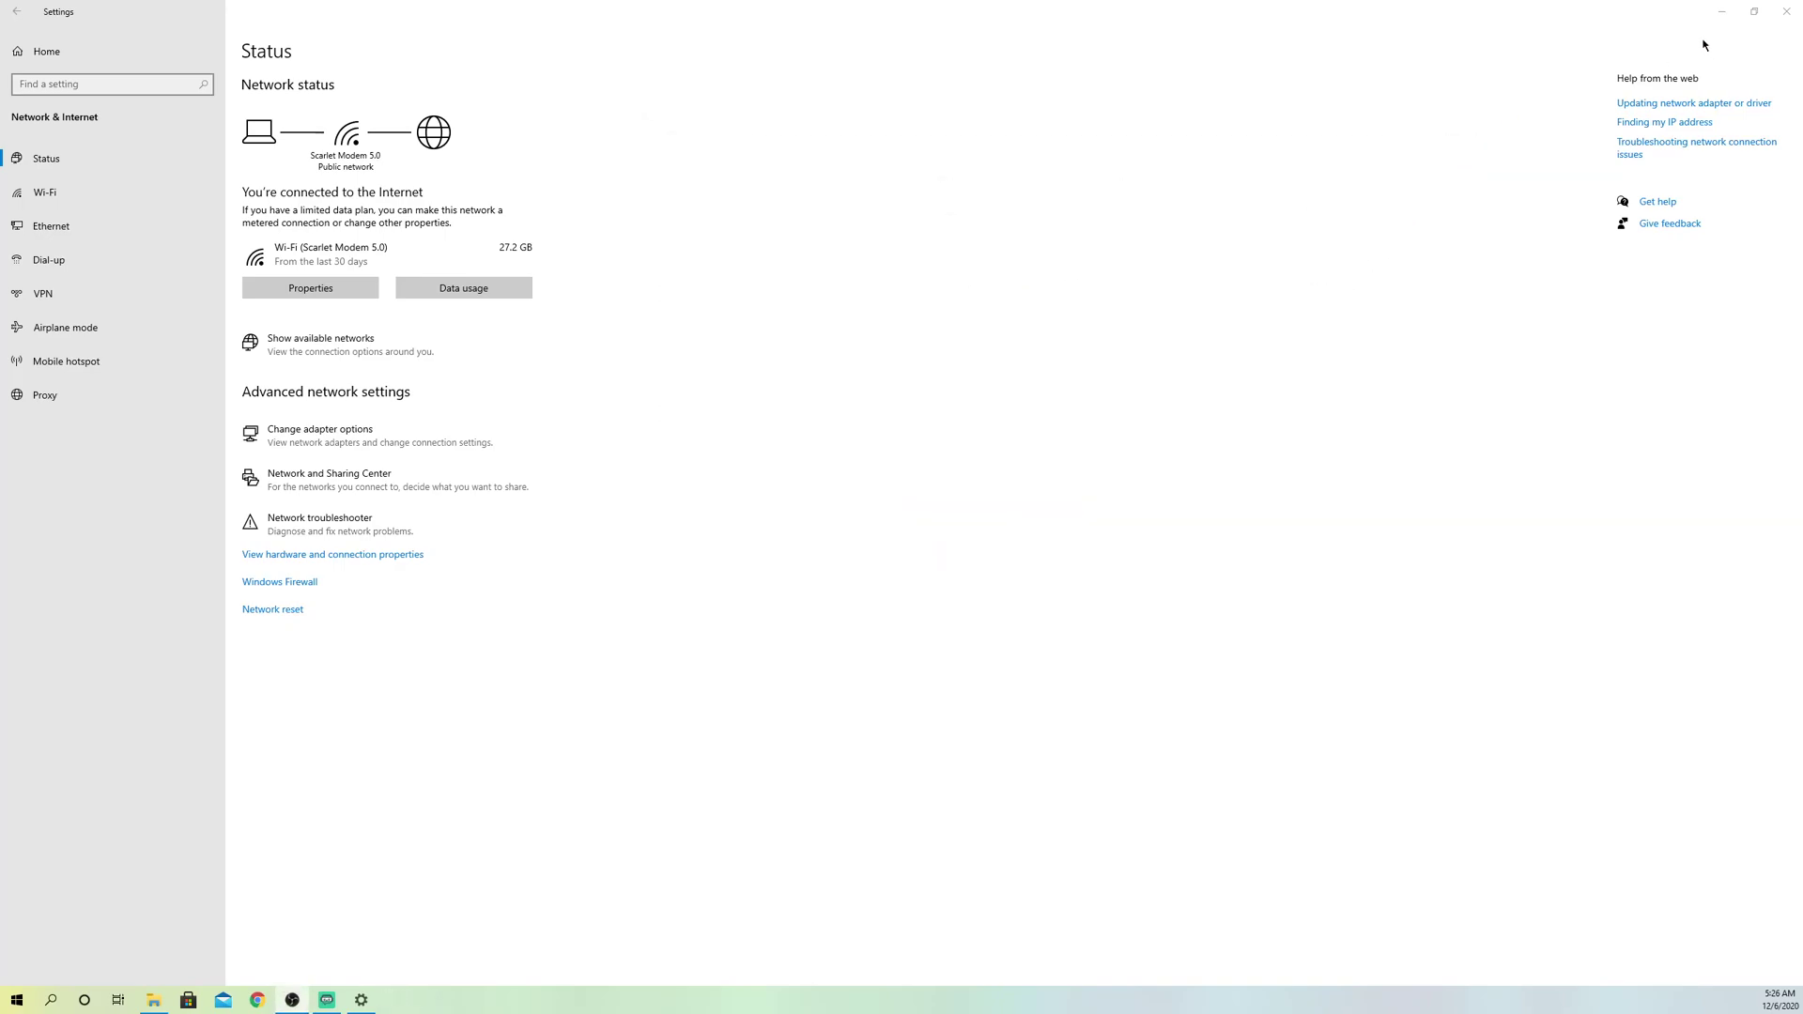
pyautogui.click(1786, 11)
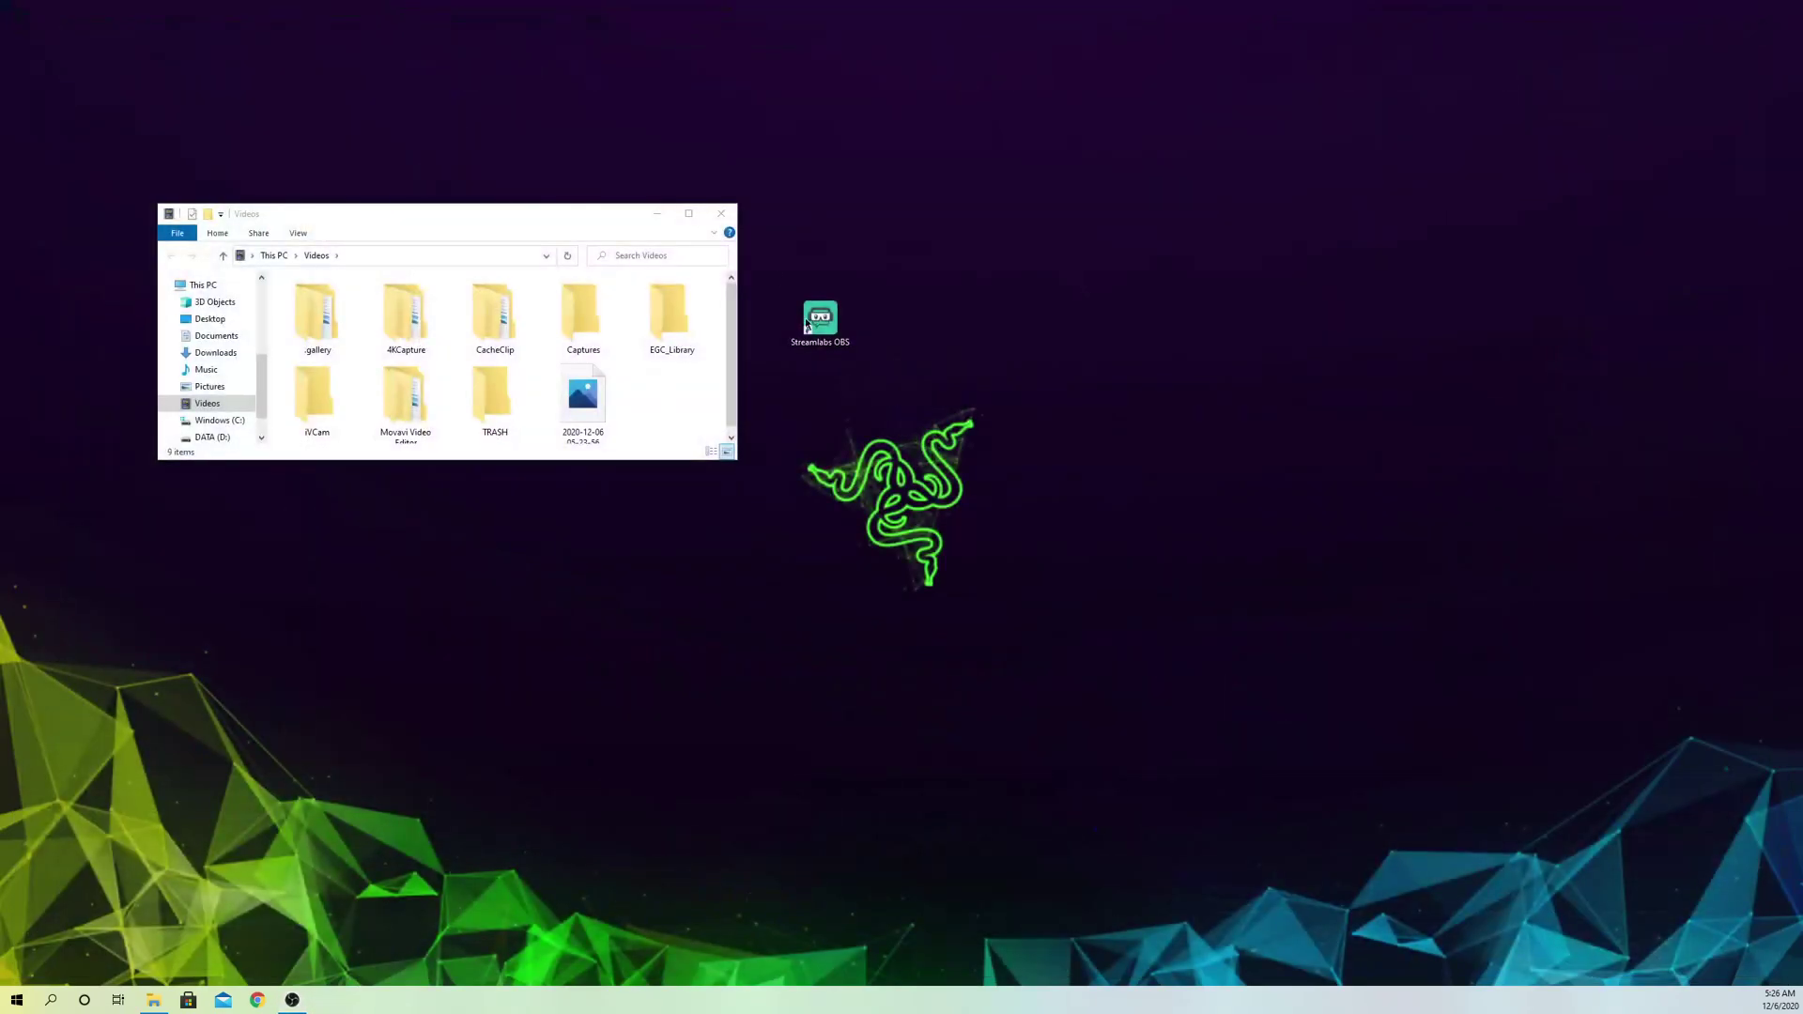
pyautogui.click(721, 213)
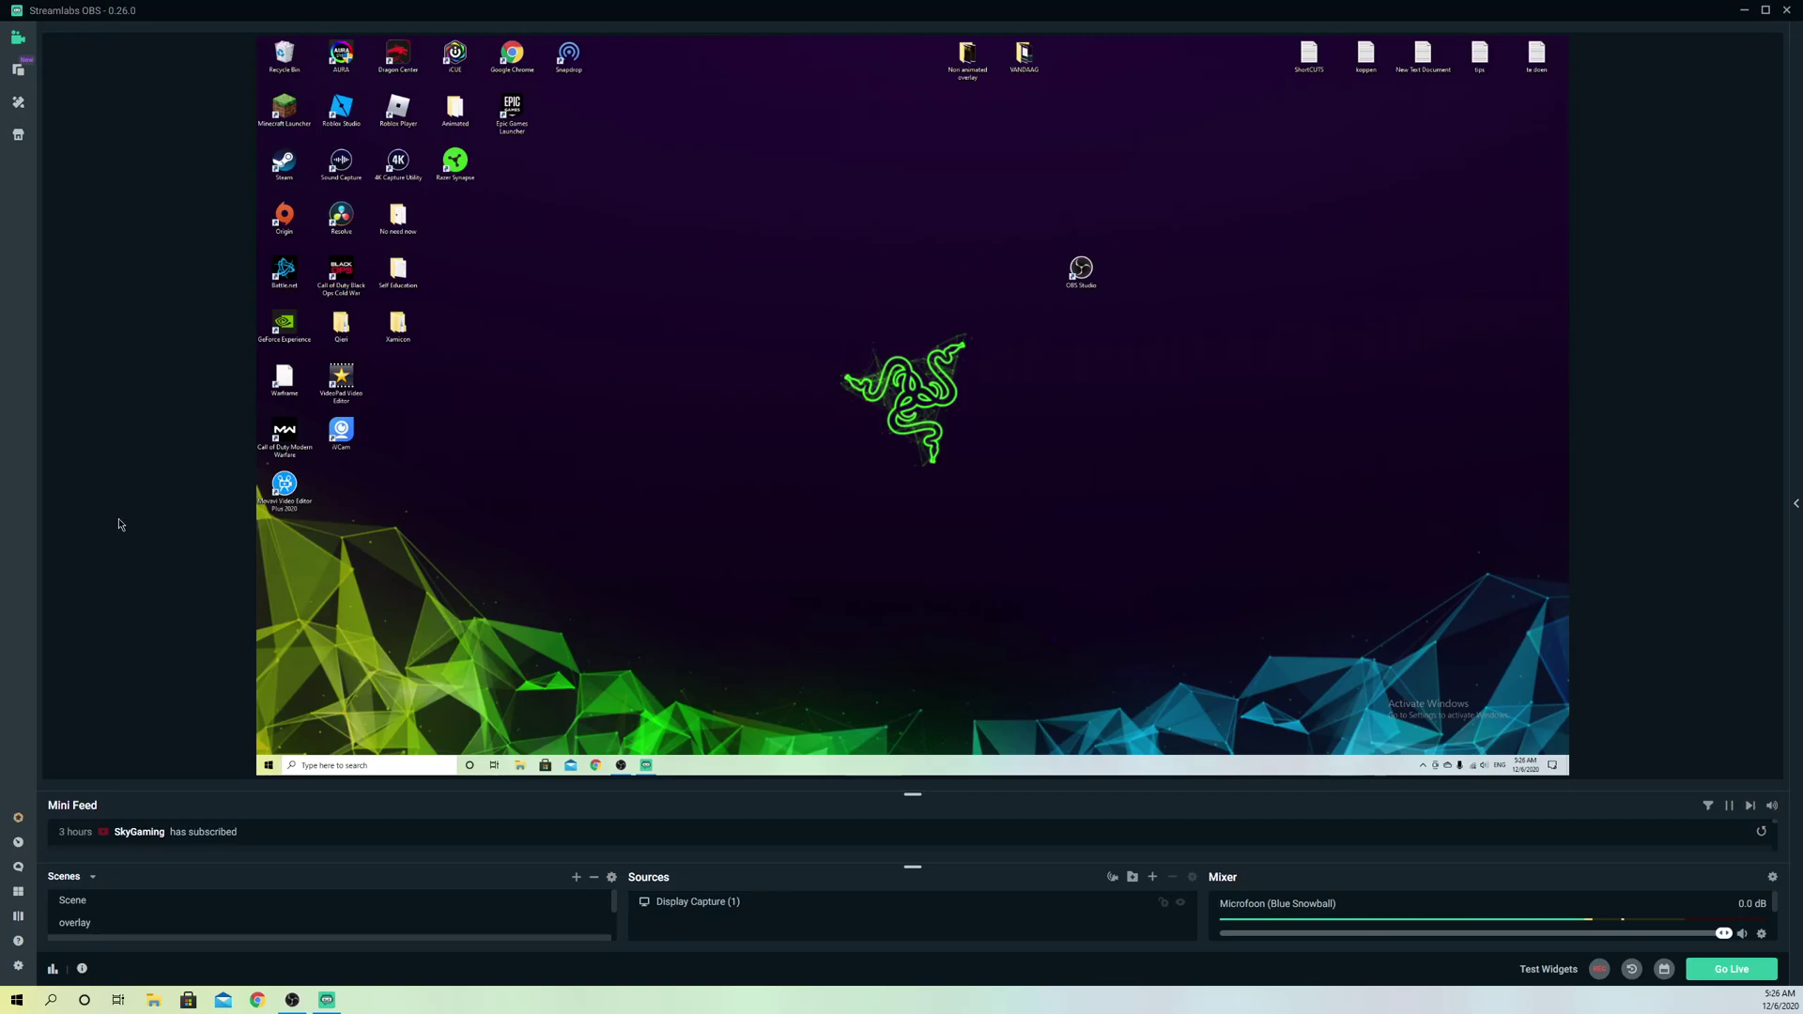
# - Quit Streamlabs OBS and relaunch it as administrator from its desktop shortcut
pyautogui.click(611, 382)
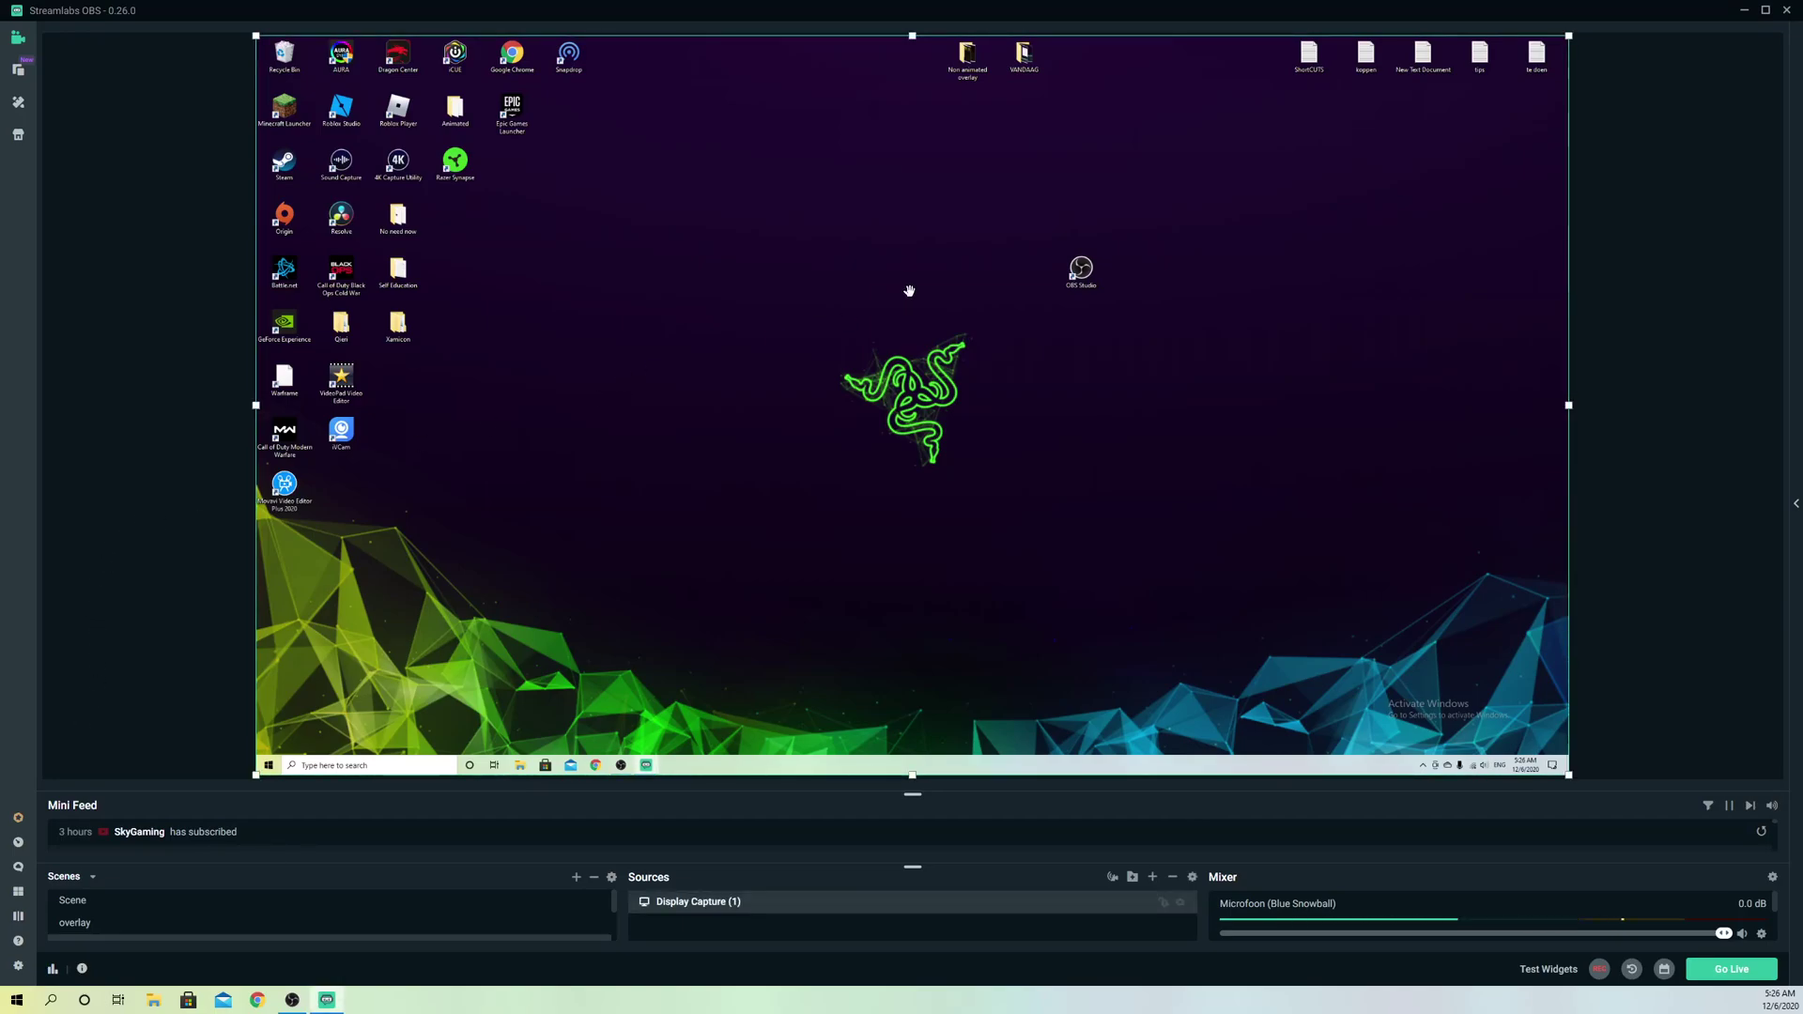
pyautogui.click(1784, 8)
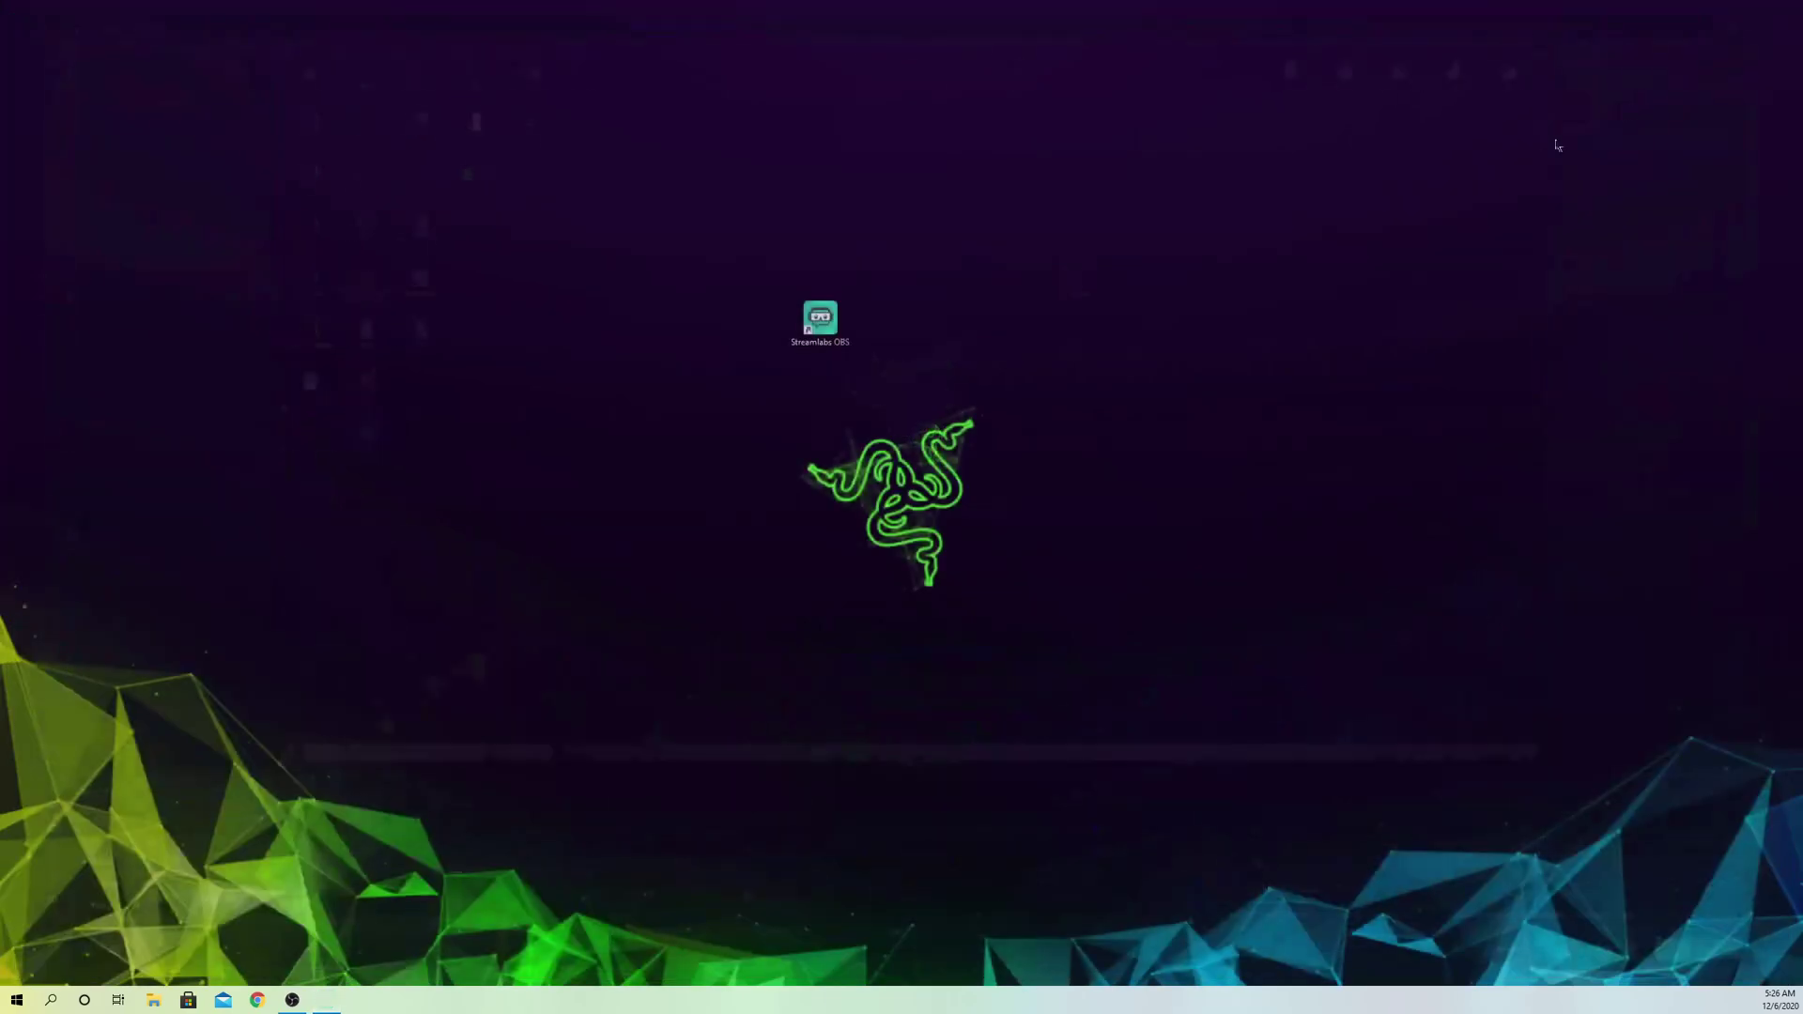
pyautogui.rightClick(819, 331)
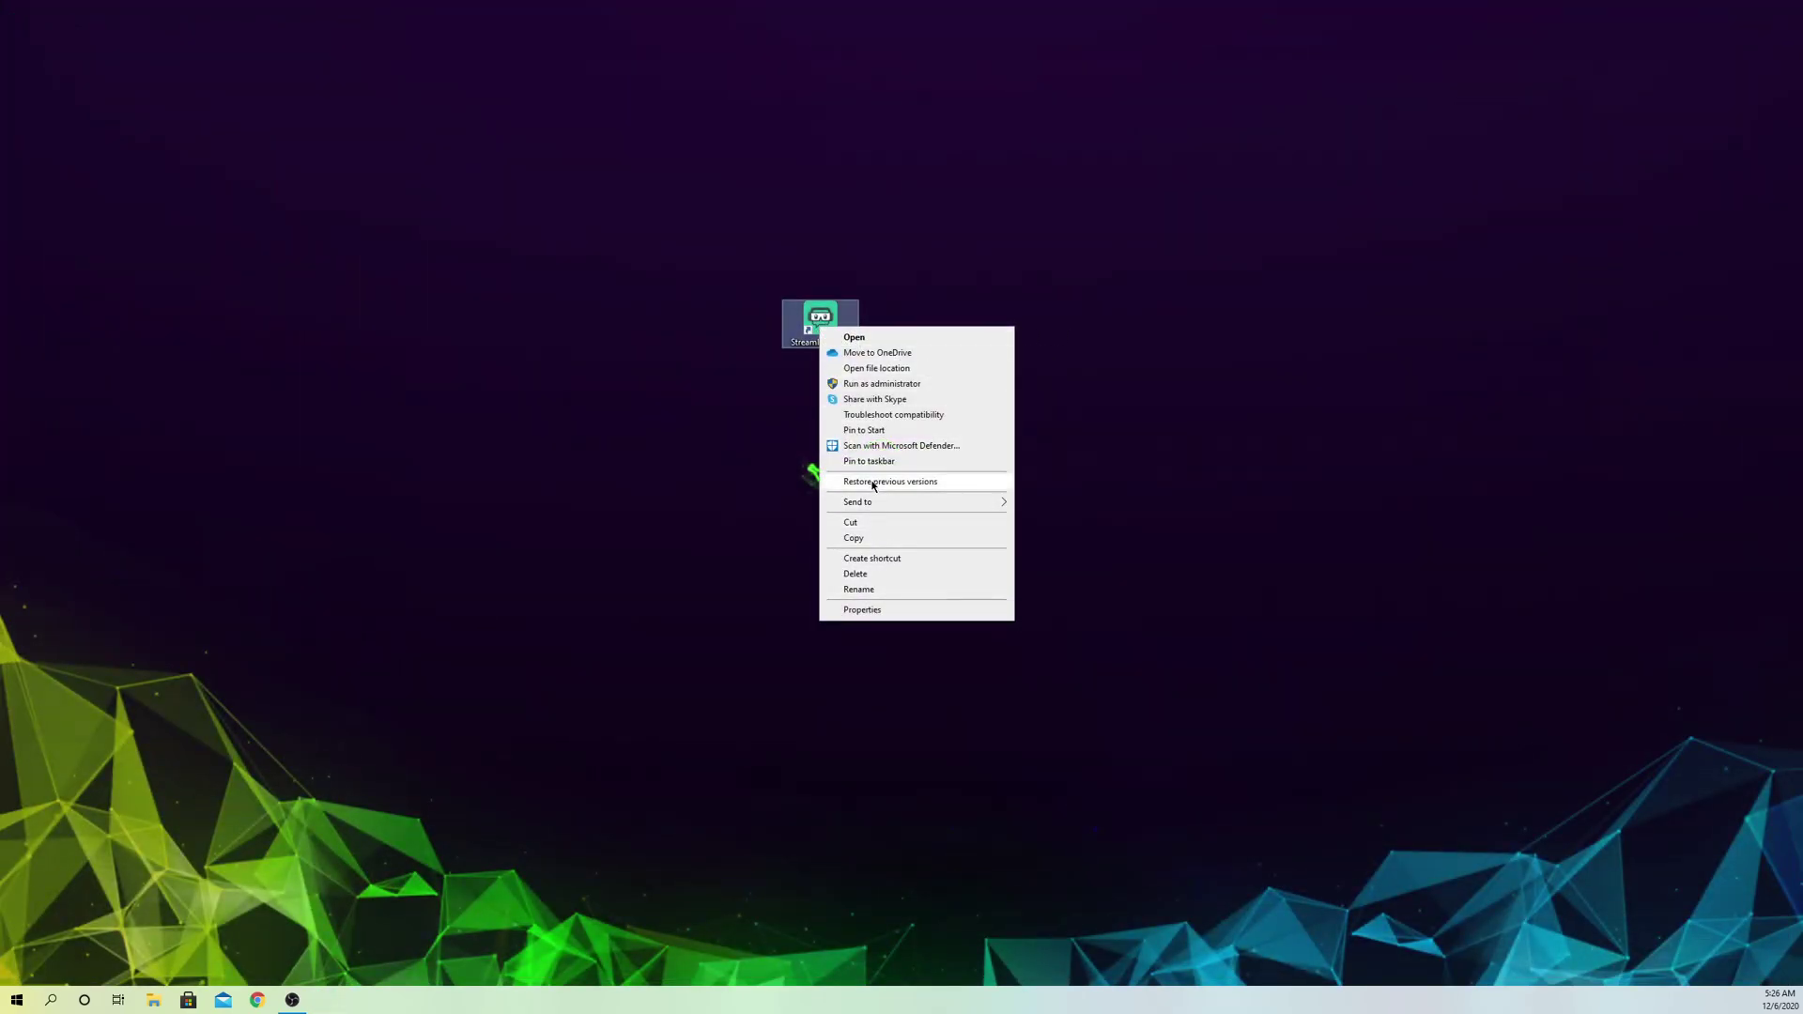
pyautogui.click(881, 384)
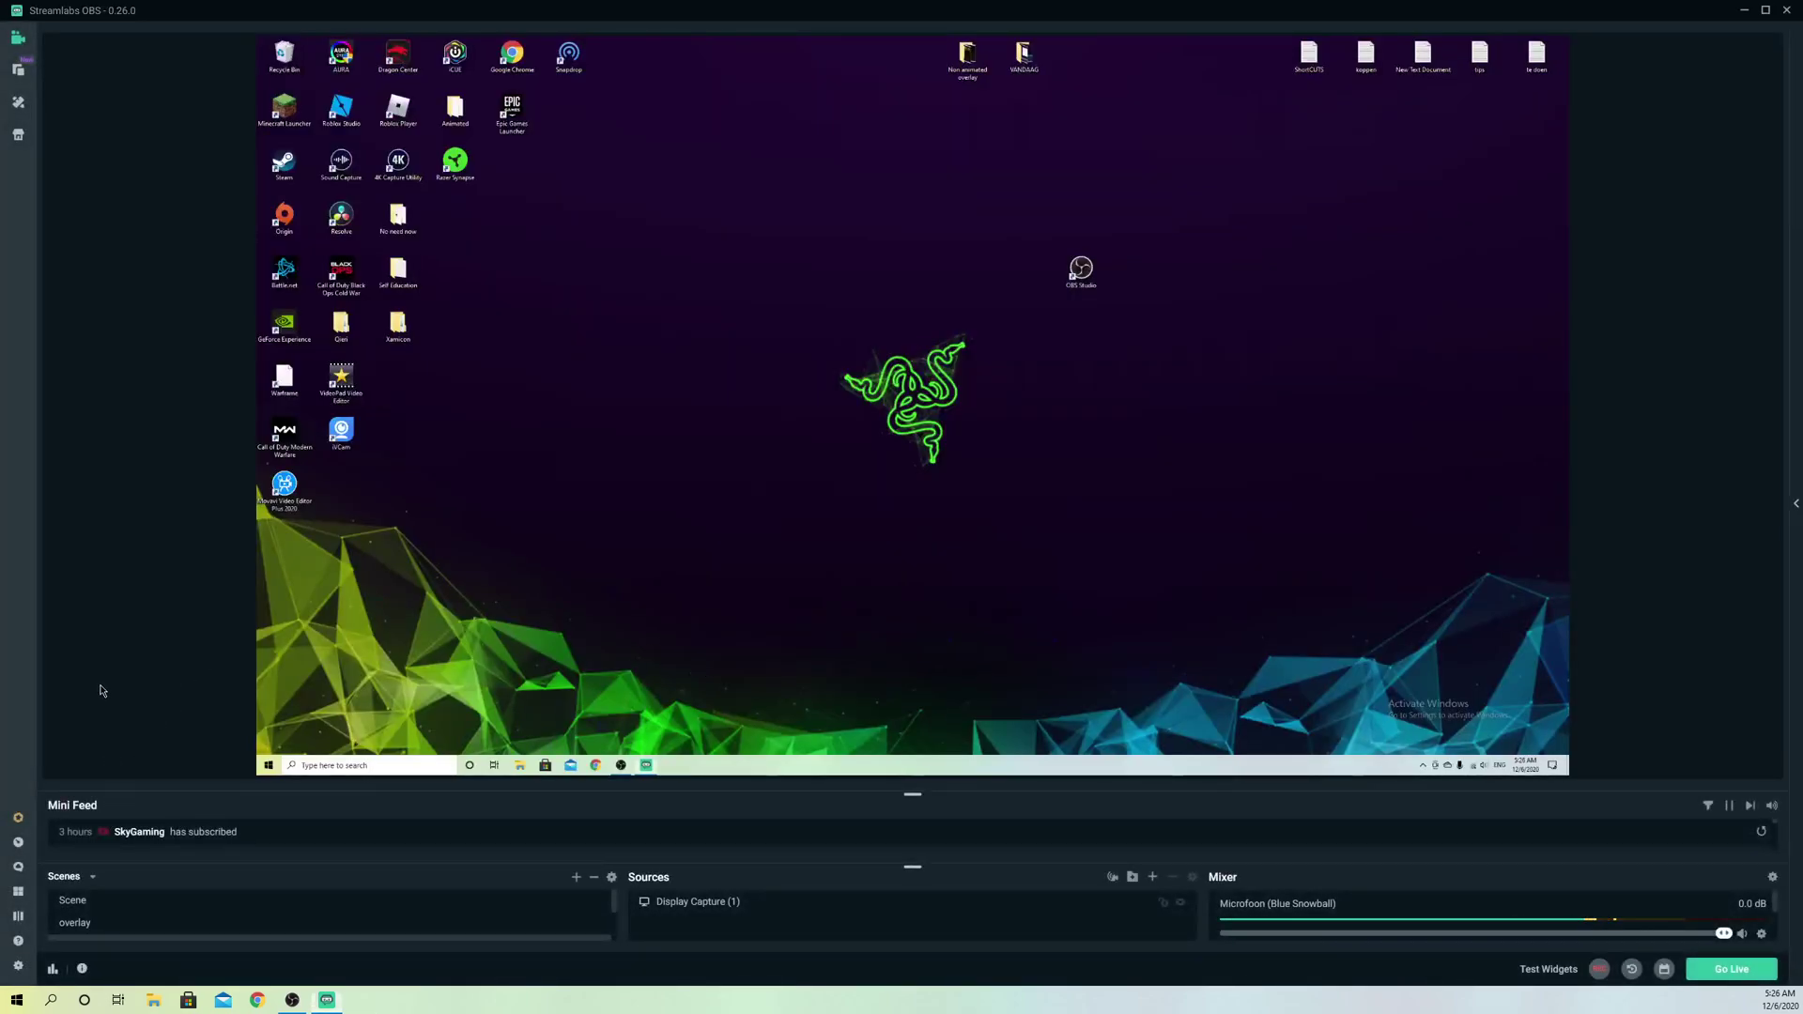
# - In General settings, start Delete Cache and Restart, then dismiss the warning without deleting
pyautogui.click(17, 965)
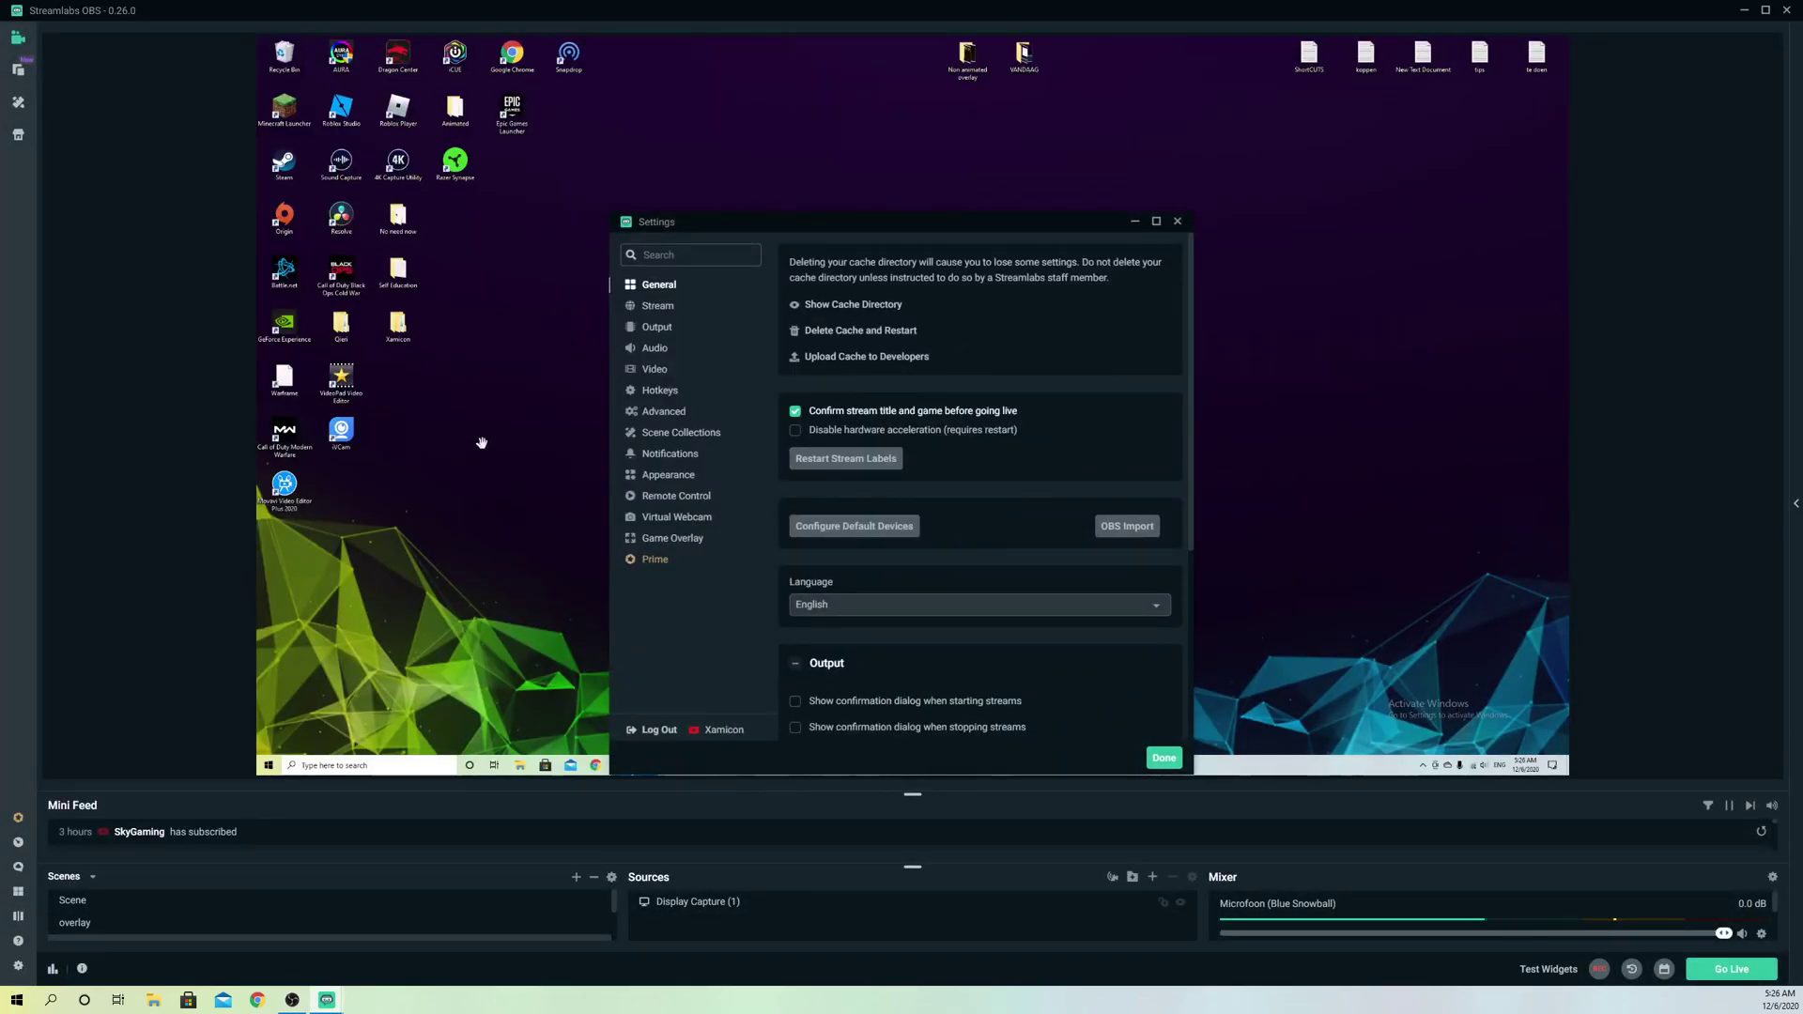
pyautogui.click(830, 338)
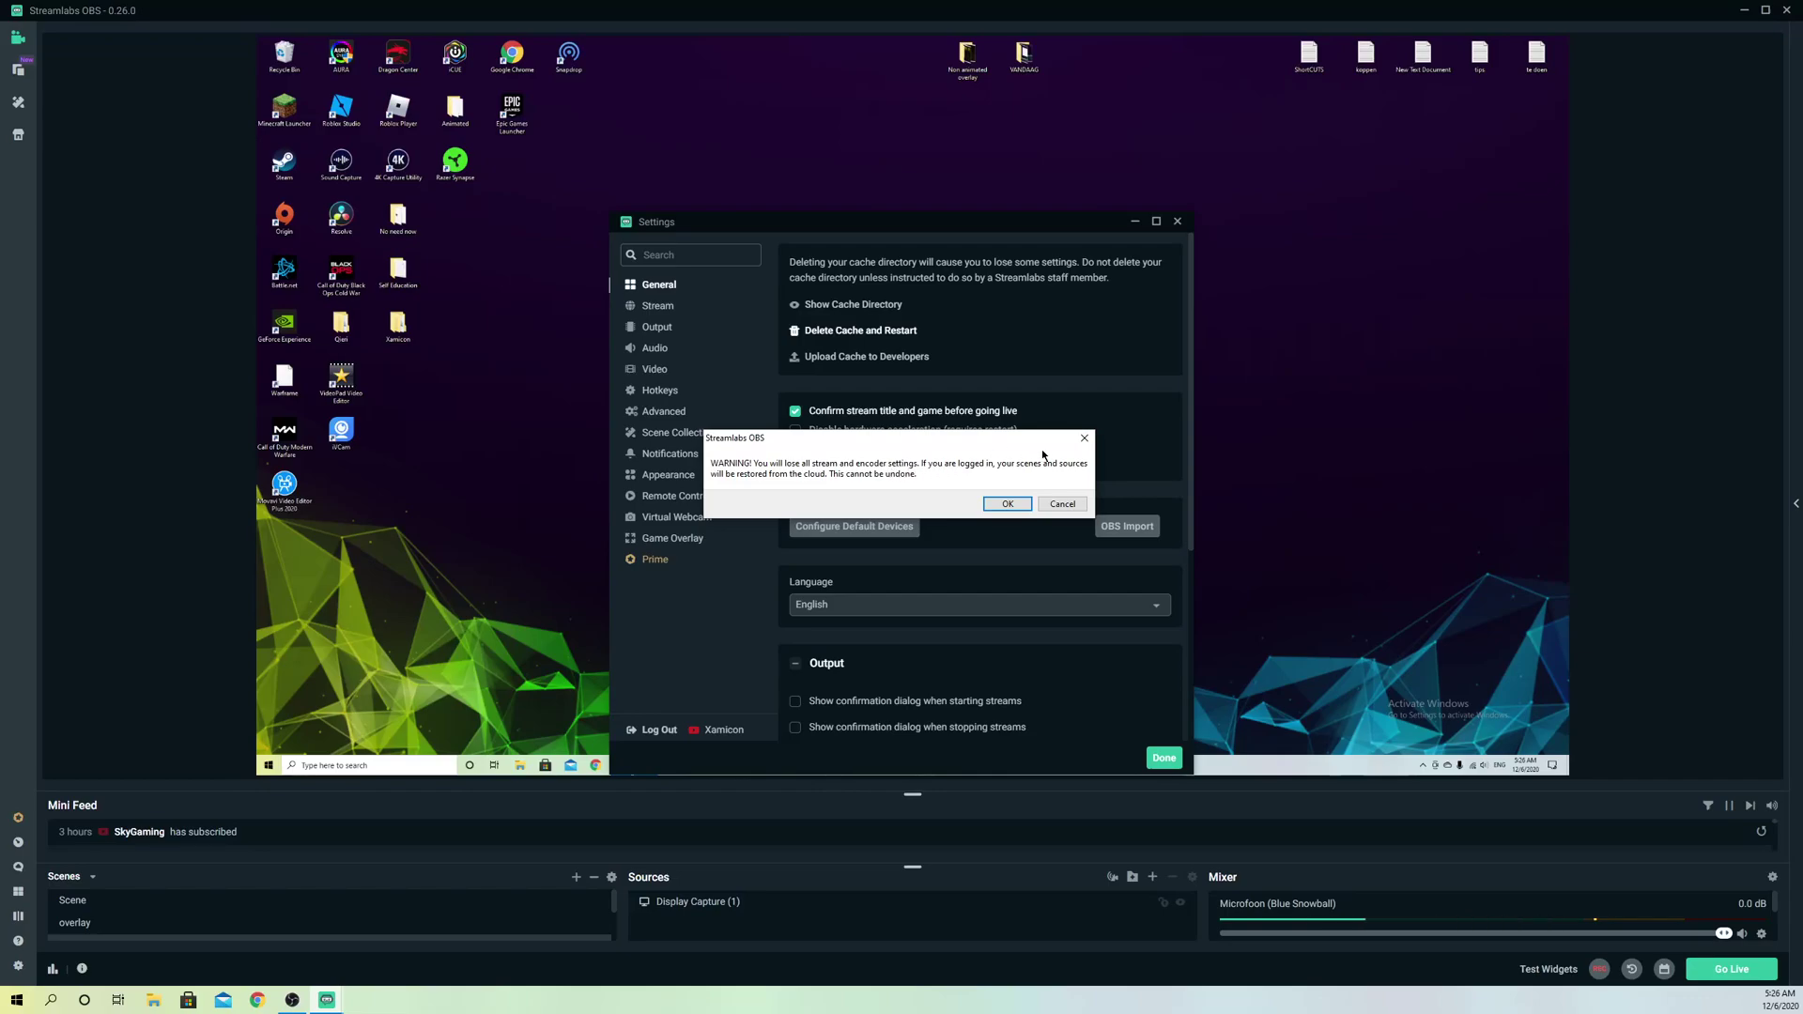
pyautogui.click(1085, 439)
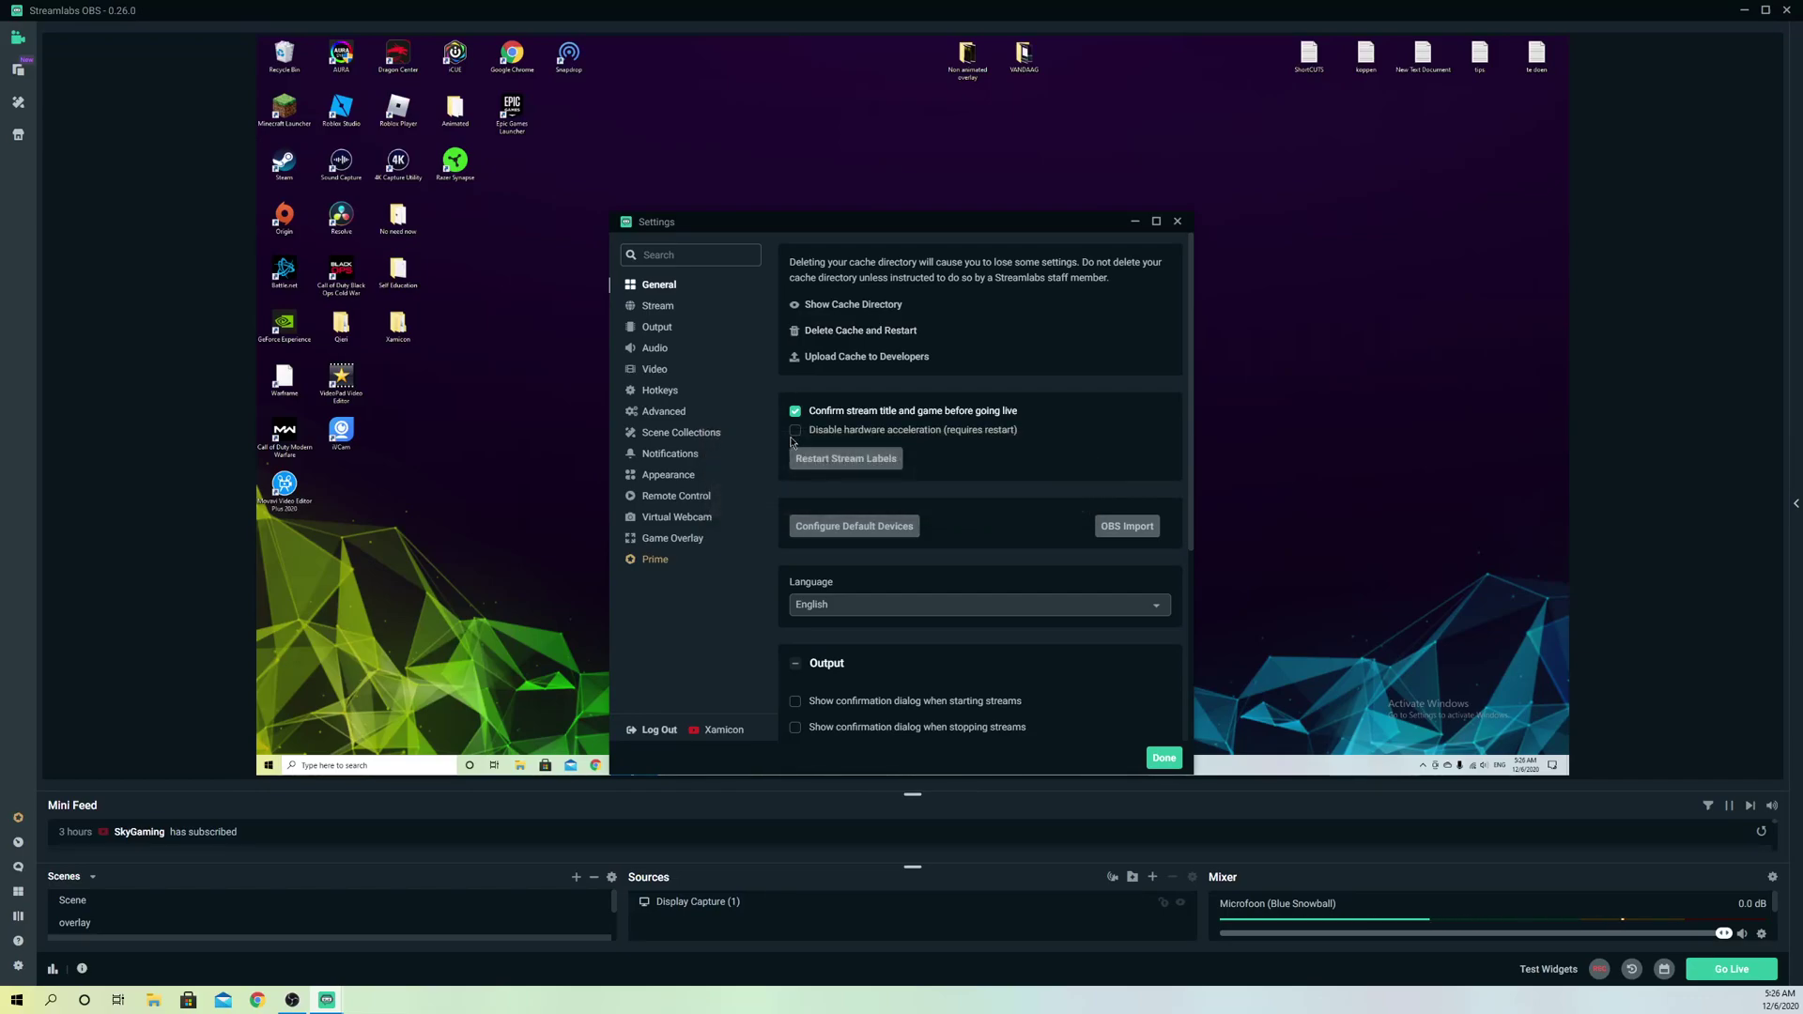
# - Drag the Settings window by its title bar upward and slightly right over the preview
pyautogui.moveTo(811, 228); pyautogui.dragTo(802, 161)
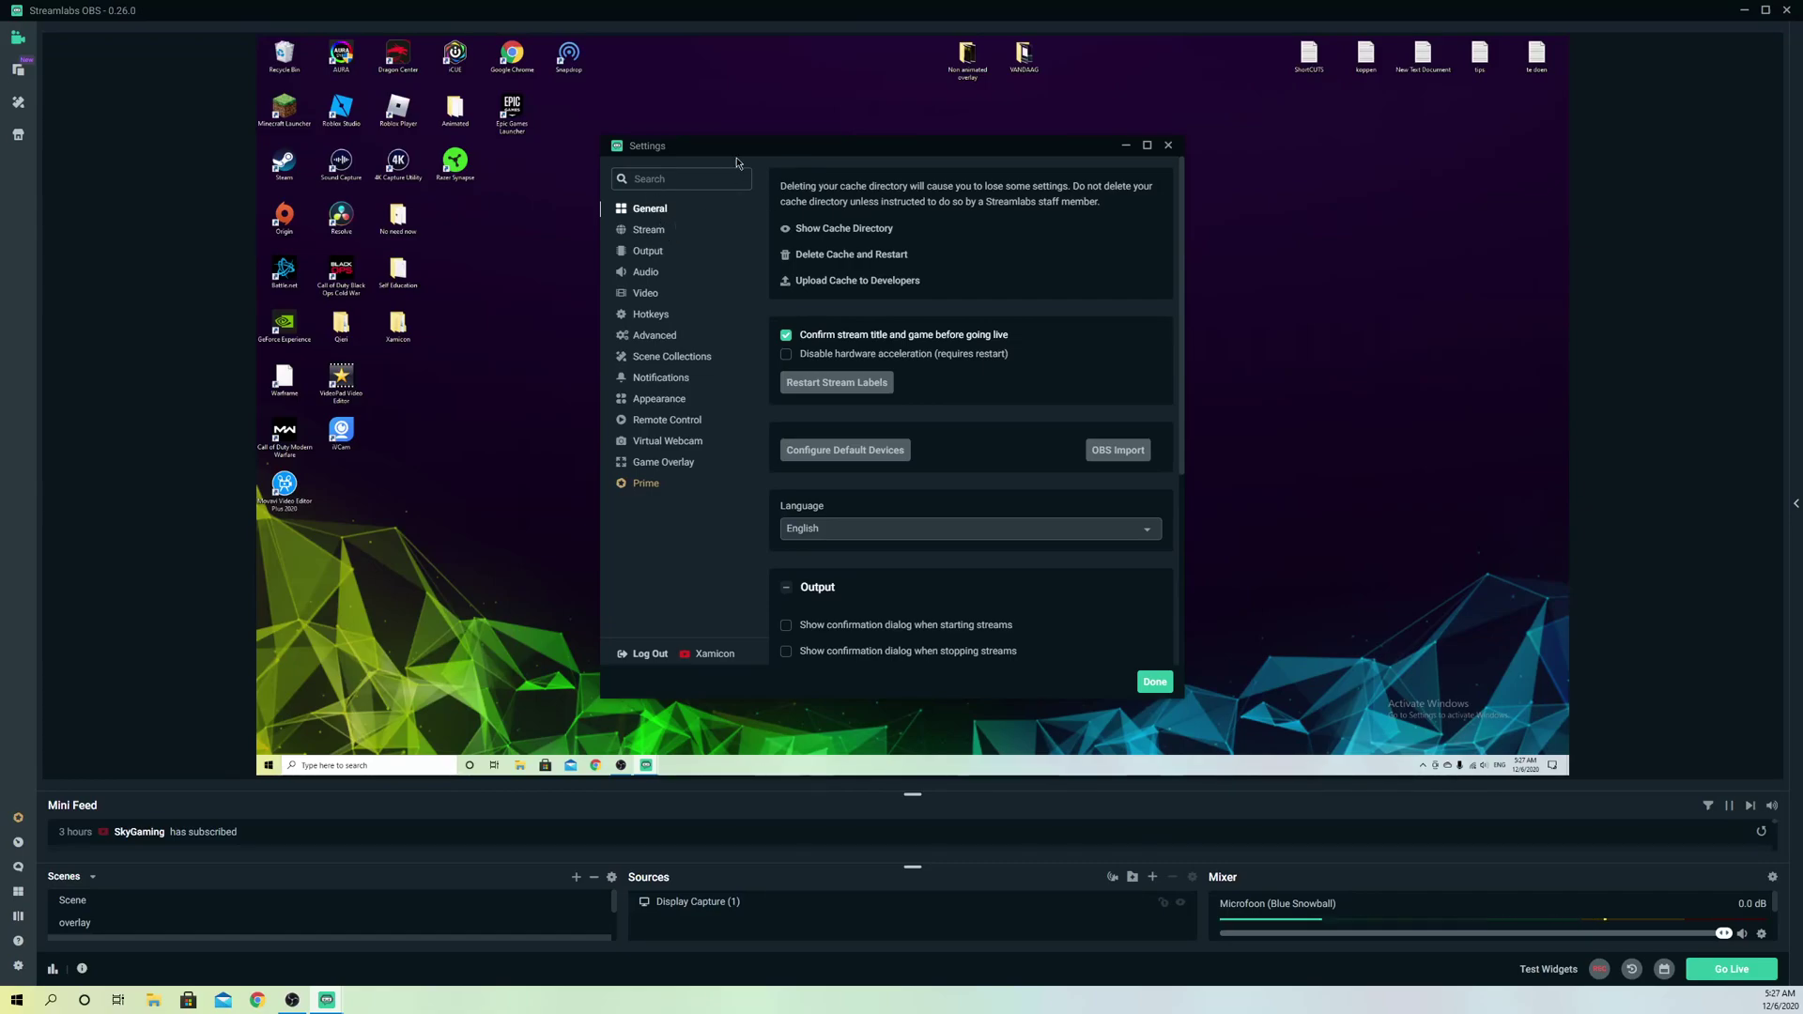
pyautogui.moveTo(744, 150); pyautogui.dragTo(801, 126)
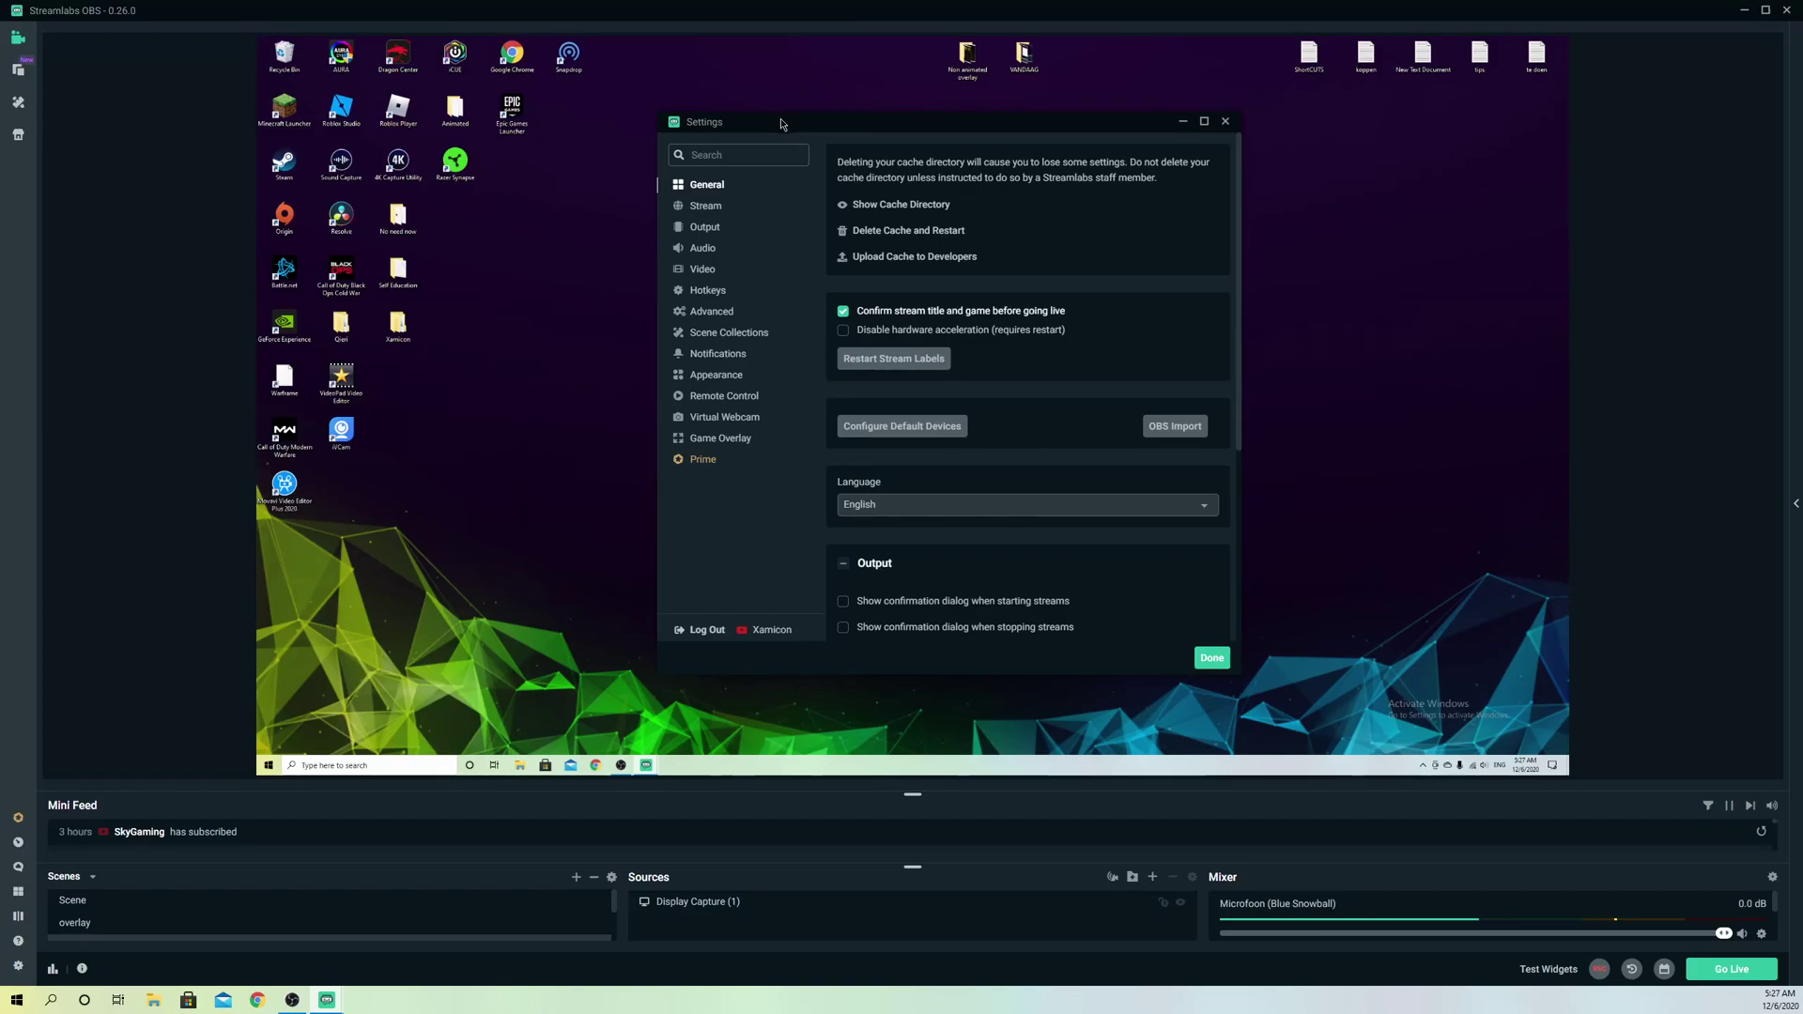
pyautogui.moveTo(780, 123); pyautogui.dragTo(823, 118)
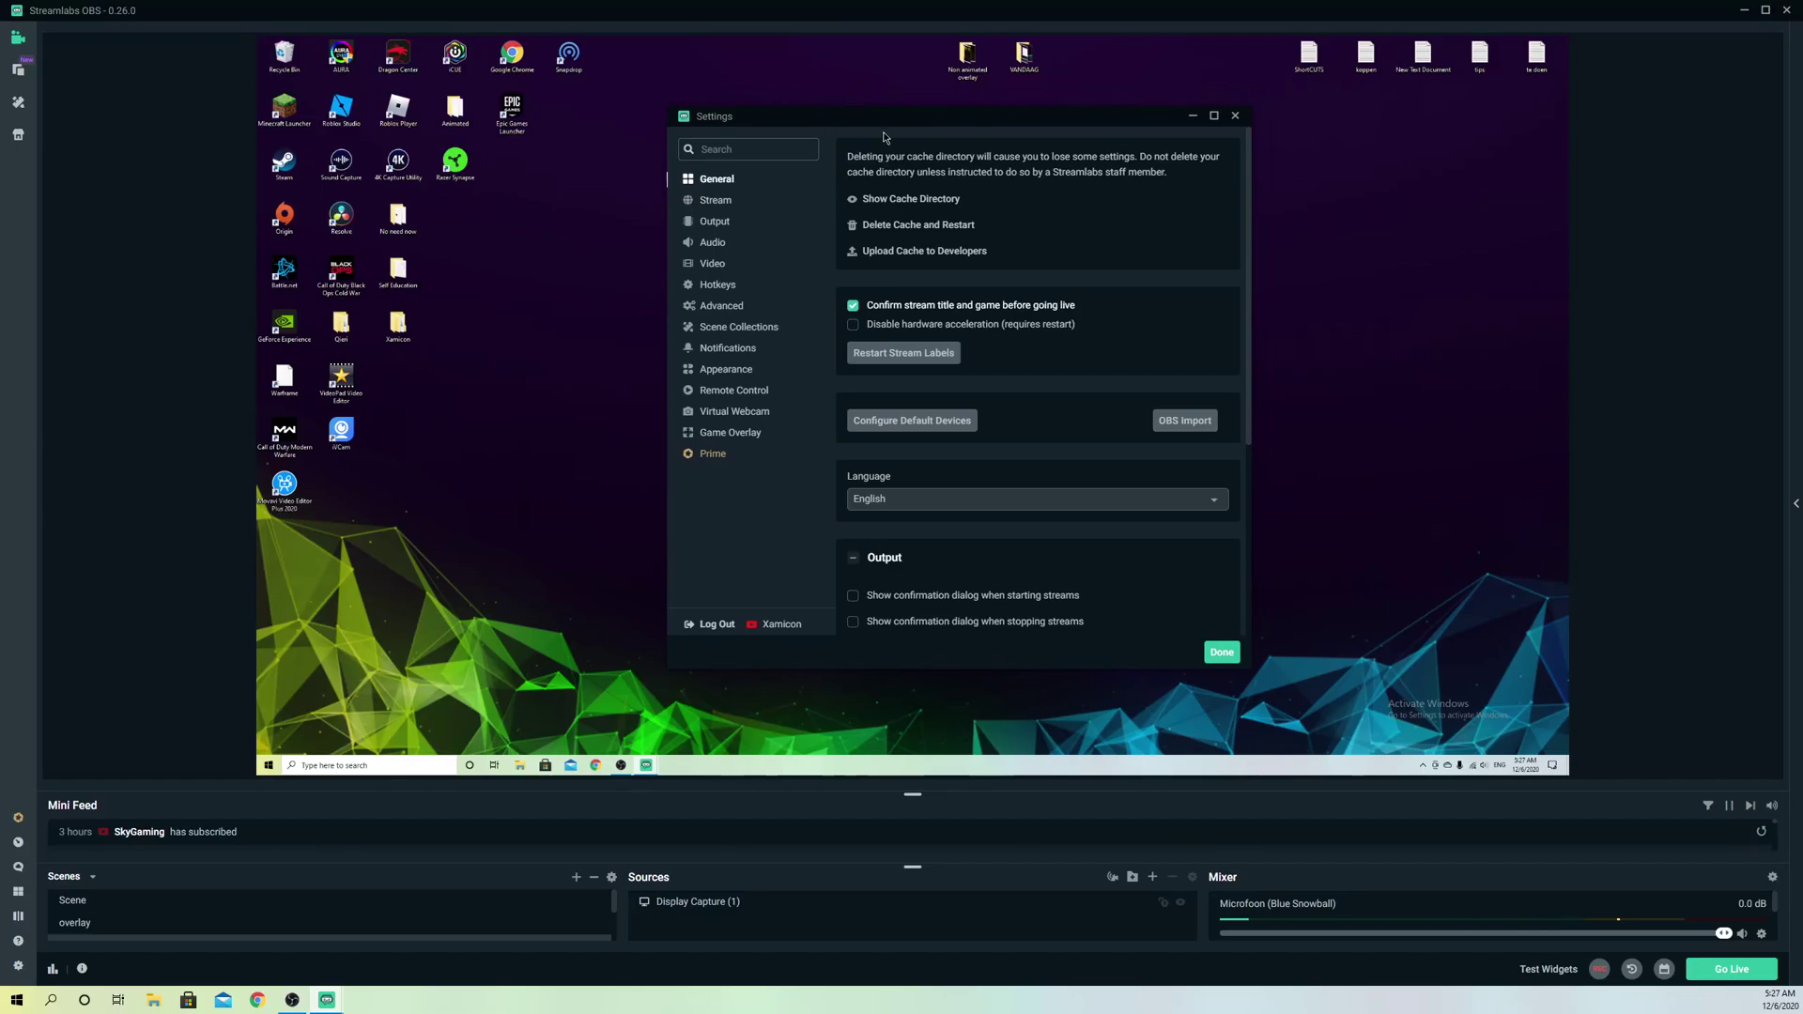